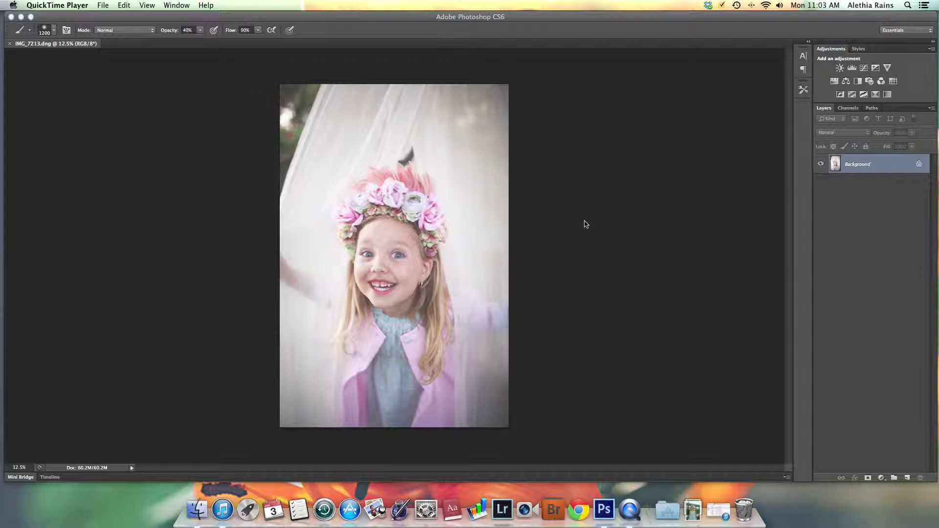
Duplicate the Background layer and flip the copy horizontally with Free Transform so it still fills the frame
left_click(259, 19)
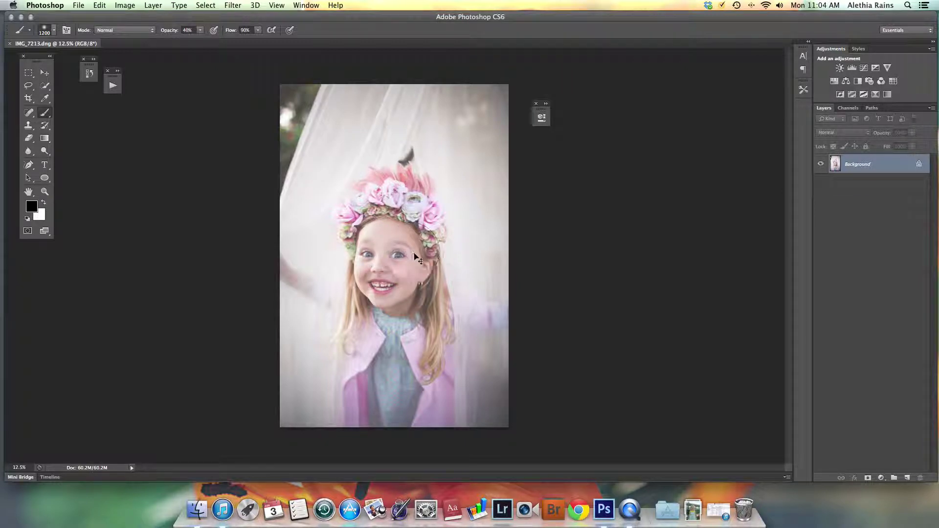
key("super+j")
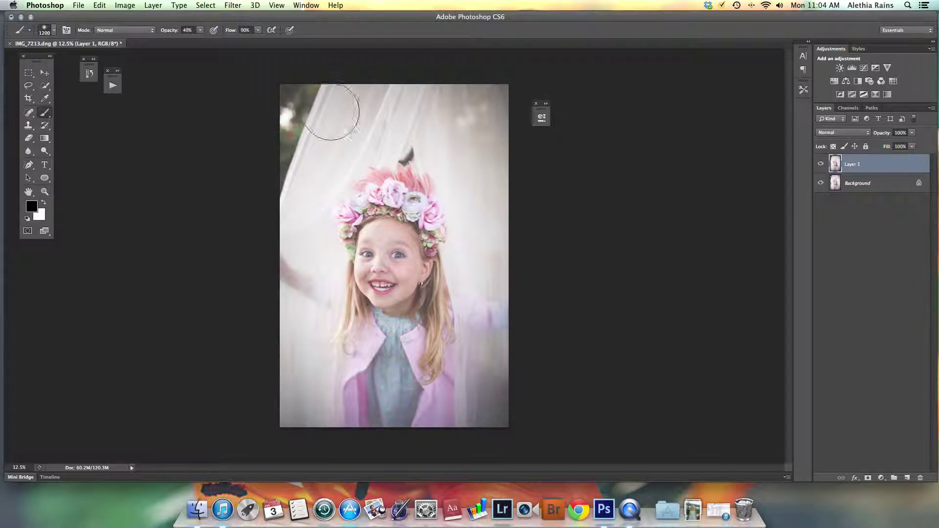
key("super+t")
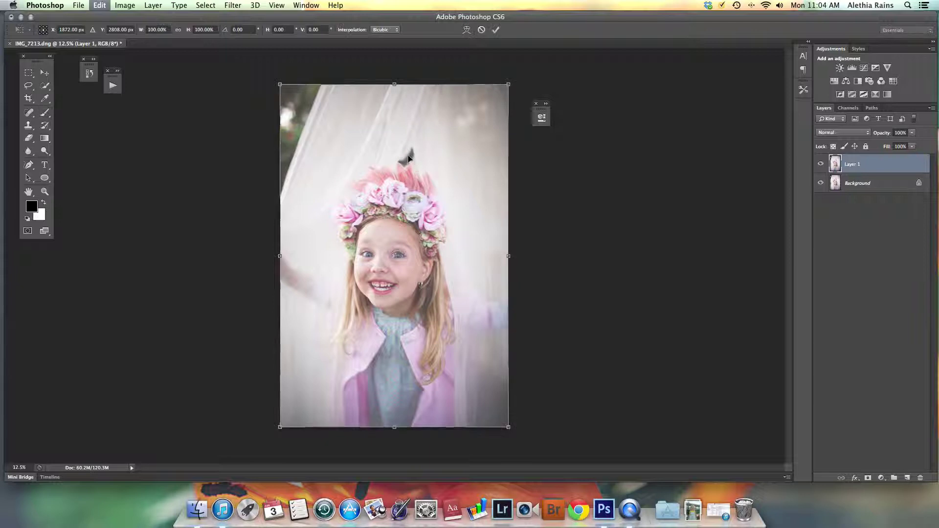
mouse_move(506, 254)
left_mouse_down()
mouse_move(264, 256)
mouse_move(509, 256)
left_mouse_up()
left_click_drag(393, 253, 281, 238)
left_click(496, 30)
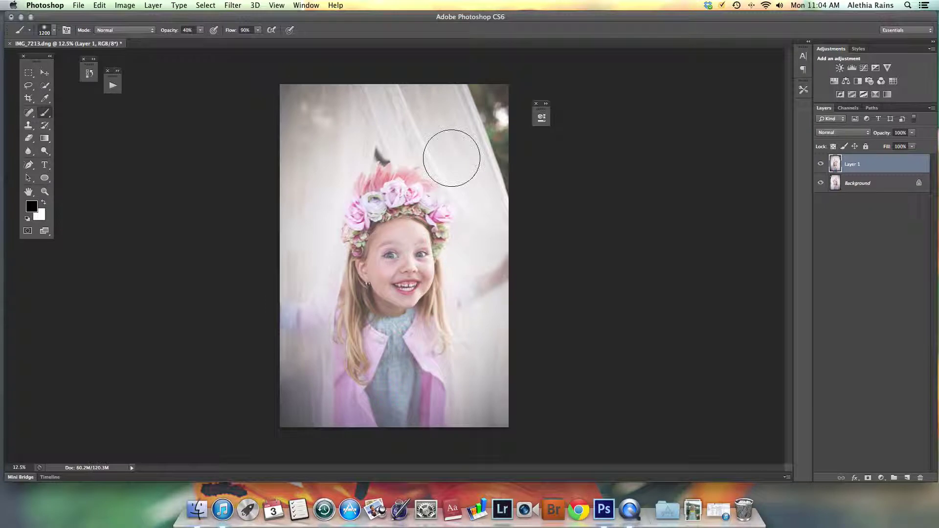
Add an inverted black mask to the flipped layer and paint white over the photo's dark upper-left corner with an 800 px brush
left_click(869, 478)
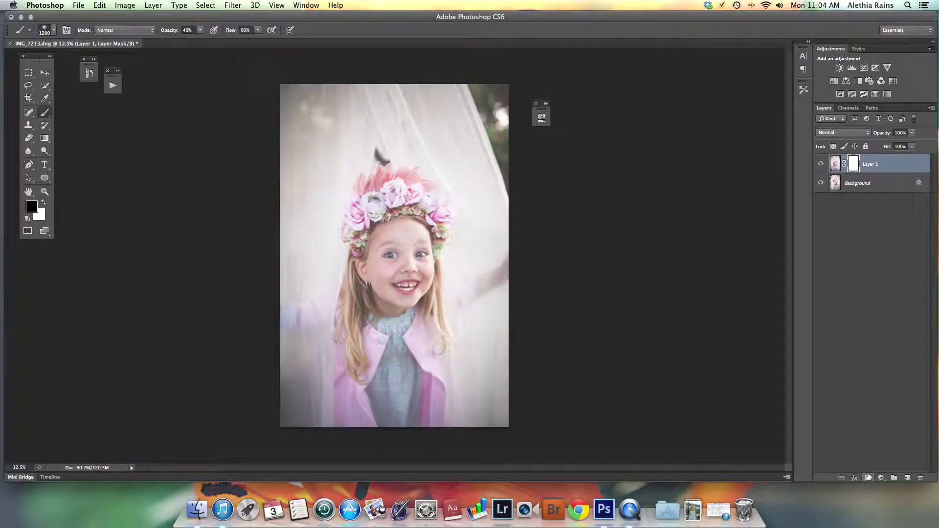
key("super+i")
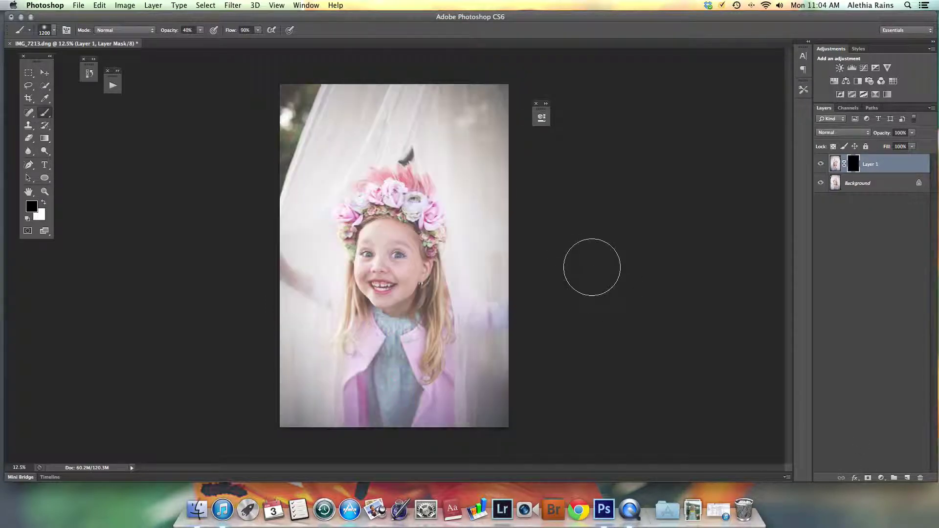
key("bracketleft")
key("bracketleft")
key("bracketleft")
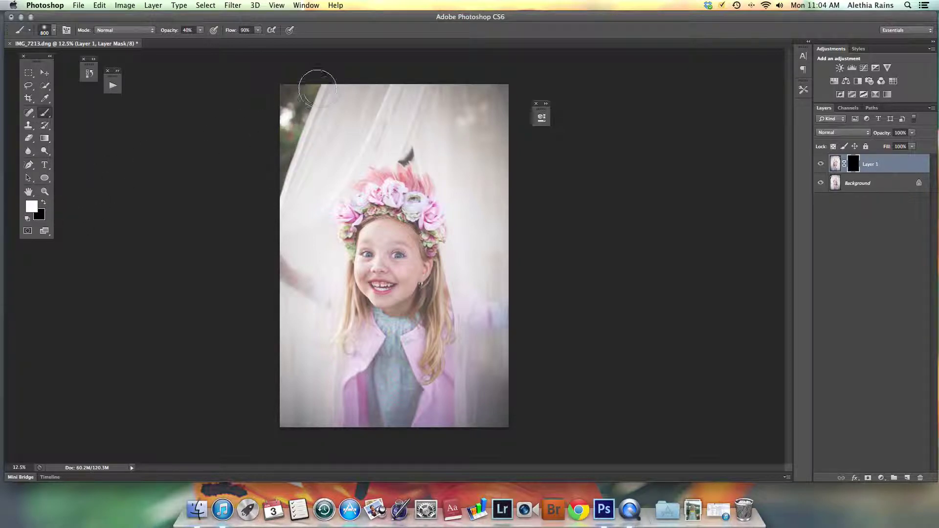
mouse_move(304, 92)
left_mouse_down()
mouse_move(289, 142)
mouse_move(303, 71)
mouse_move(260, 160)
mouse_move(298, 75)
mouse_move(292, 70)
mouse_move(258, 157)
mouse_move(310, 73)
mouse_move(255, 176)
mouse_move(296, 67)
mouse_move(291, 133)
left_mouse_up()
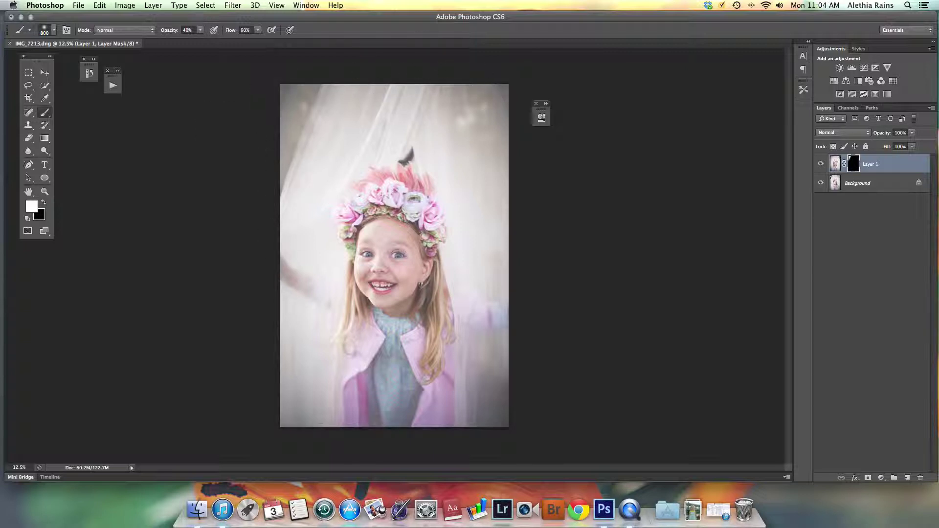
Save a history snapshot of the corner retouch and flatten the image
left_click(88, 74)
left_click(278, 407)
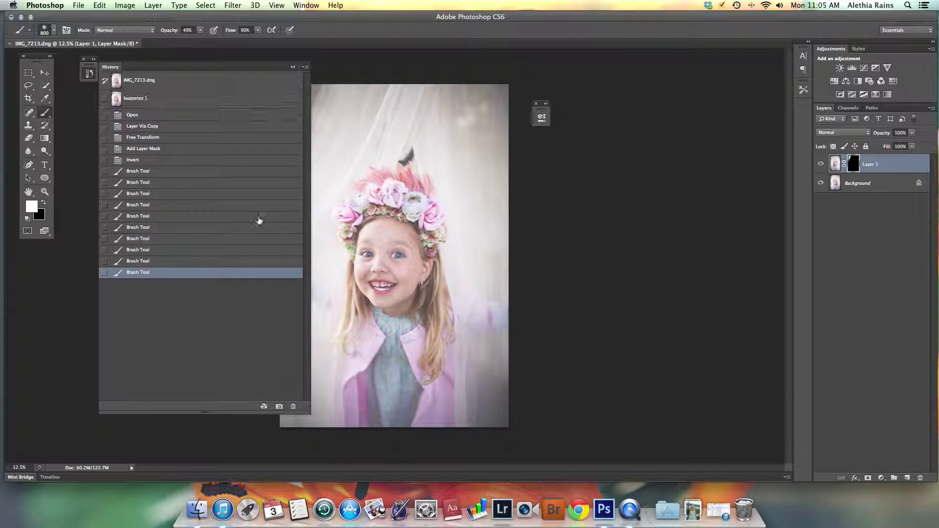
left_click(293, 66)
left_click(932, 109)
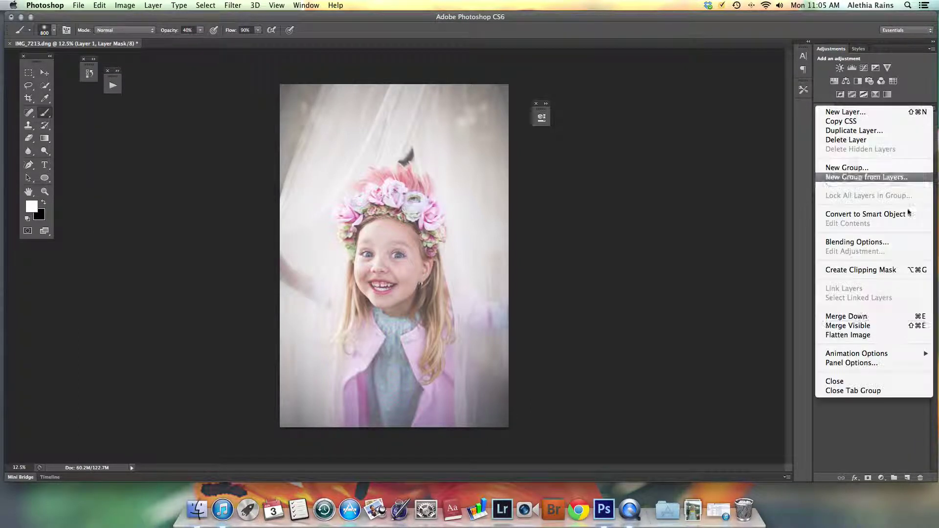
left_click(842, 338)
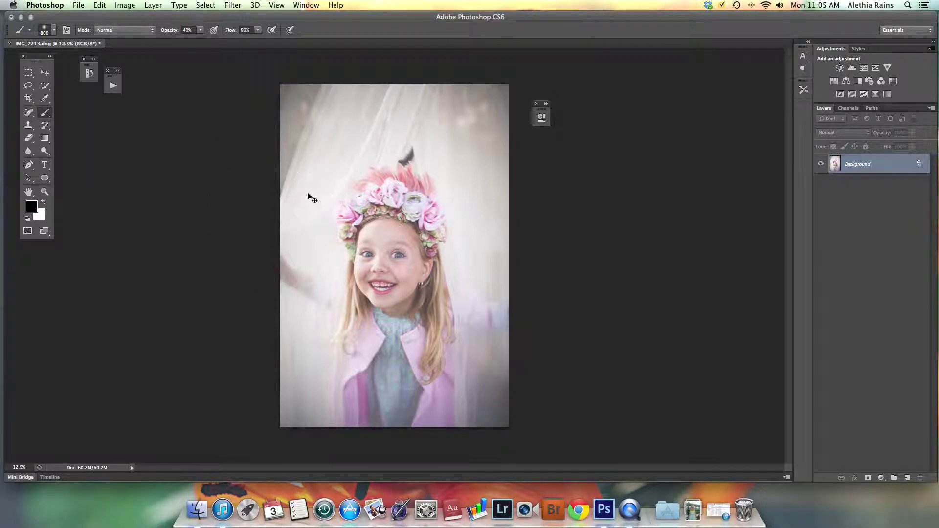
Duplicate the Background layer and draw a loose lasso selection around the girl and her flower crown
key("super+j")
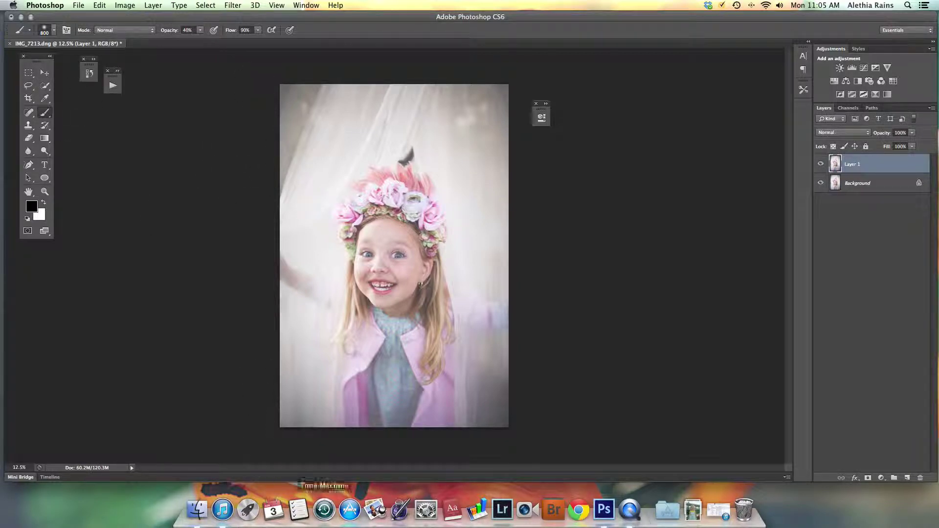
left_click(27, 88)
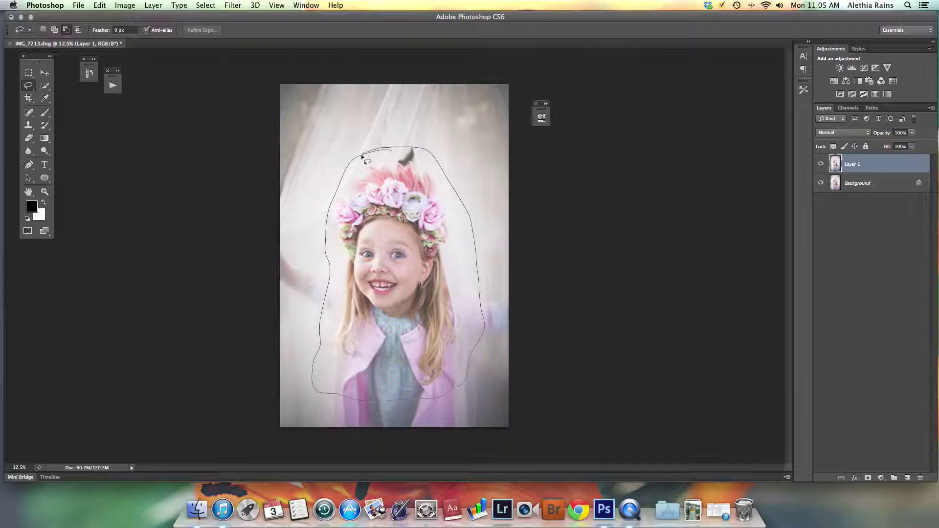
left_click_drag(336, 142, 339, 145)
left_click(233, 5)
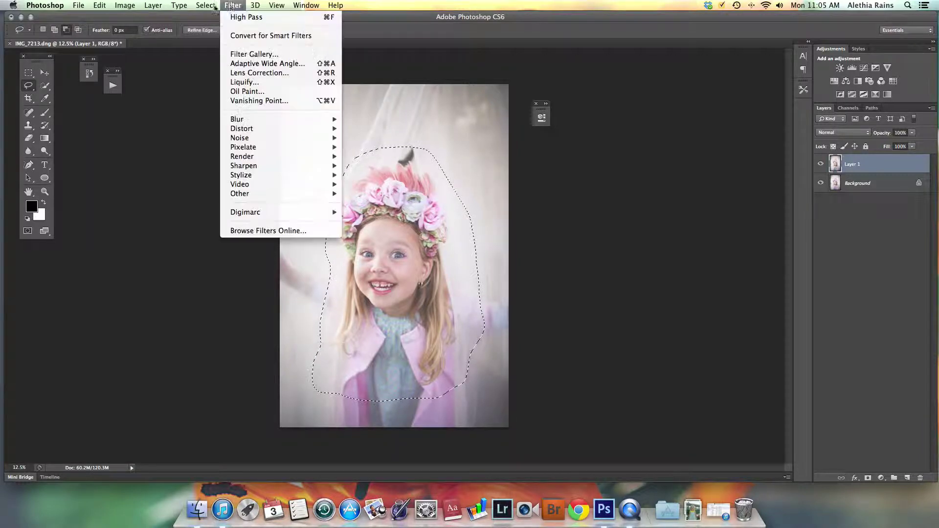
mouse_move(204, 6)
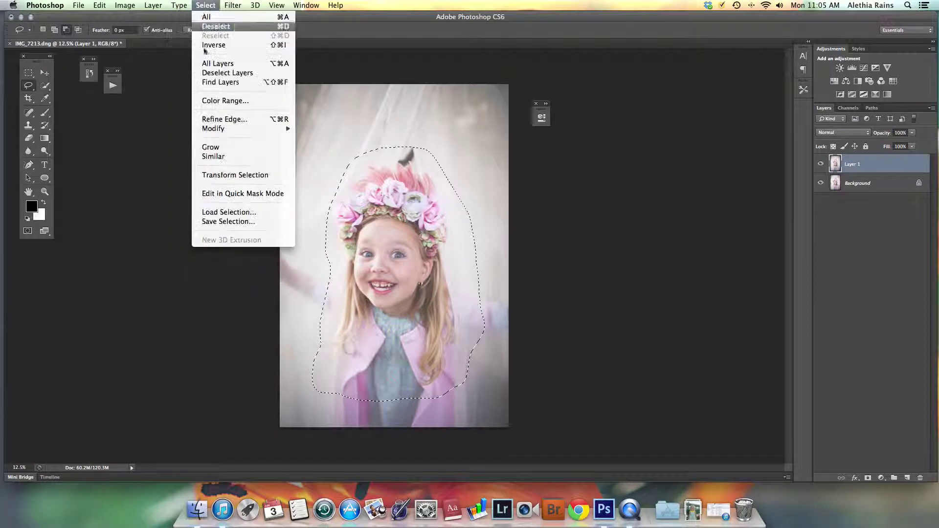
left_click(239, 120)
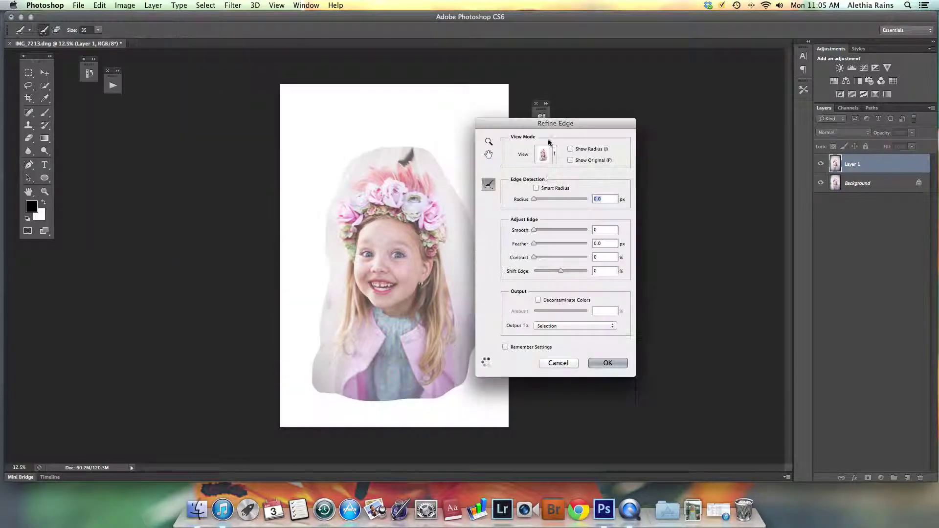
left_click_drag(537, 244, 572, 249)
left_click(607, 363)
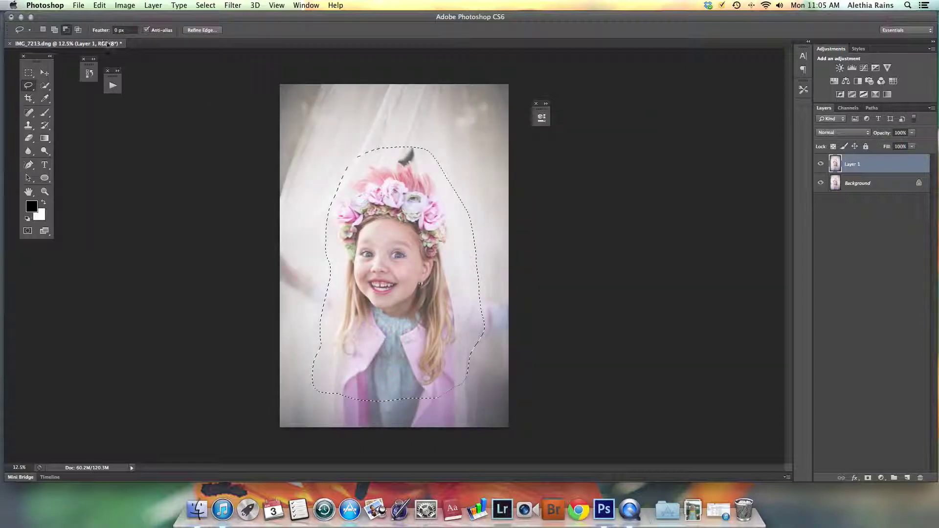
Feather the selection around the girl by 250 pixels
left_click(204, 6)
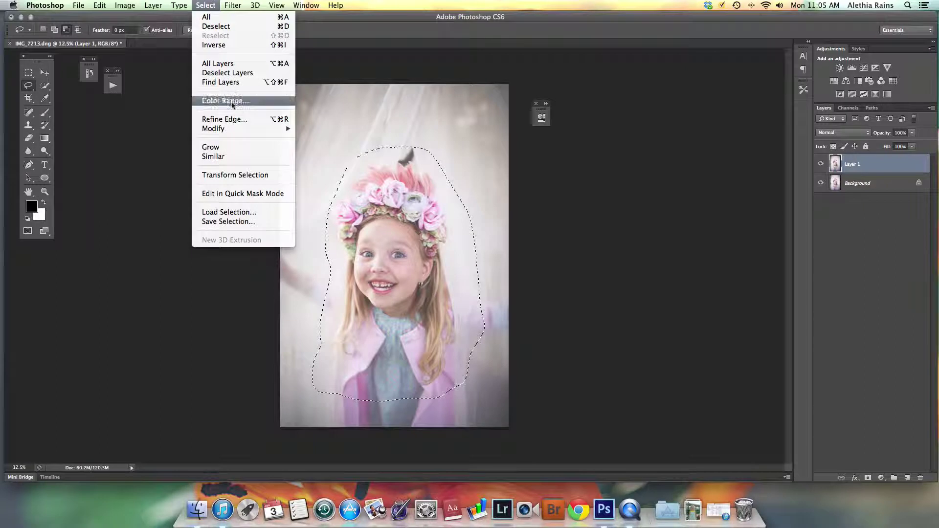
mouse_move(248, 130)
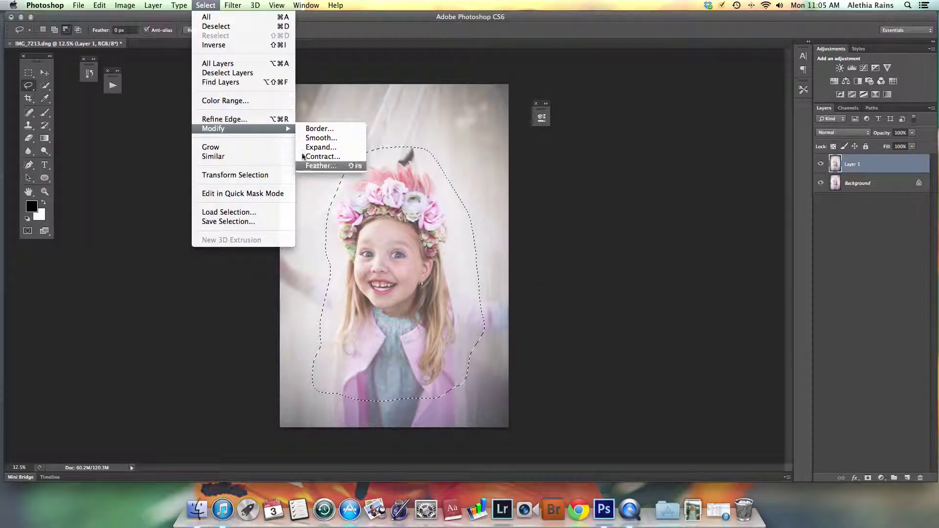
left_click(321, 165)
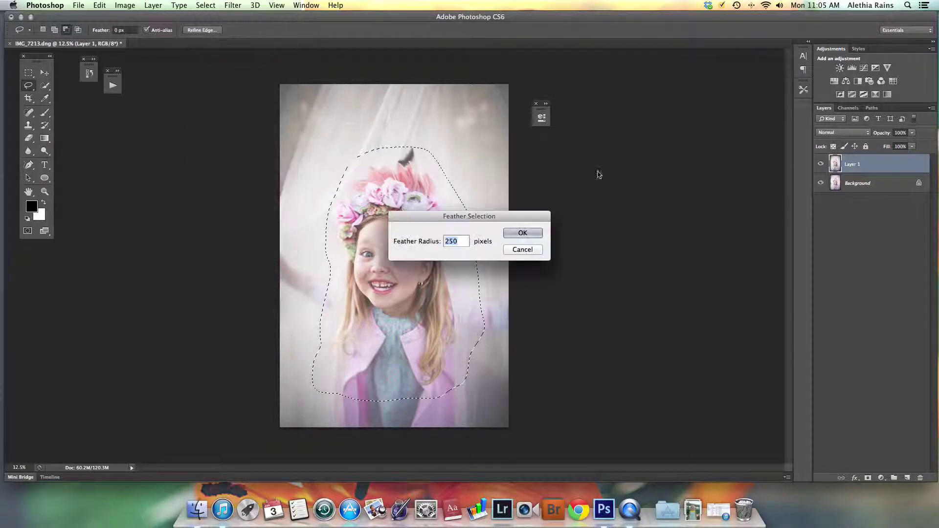
left_click(509, 232)
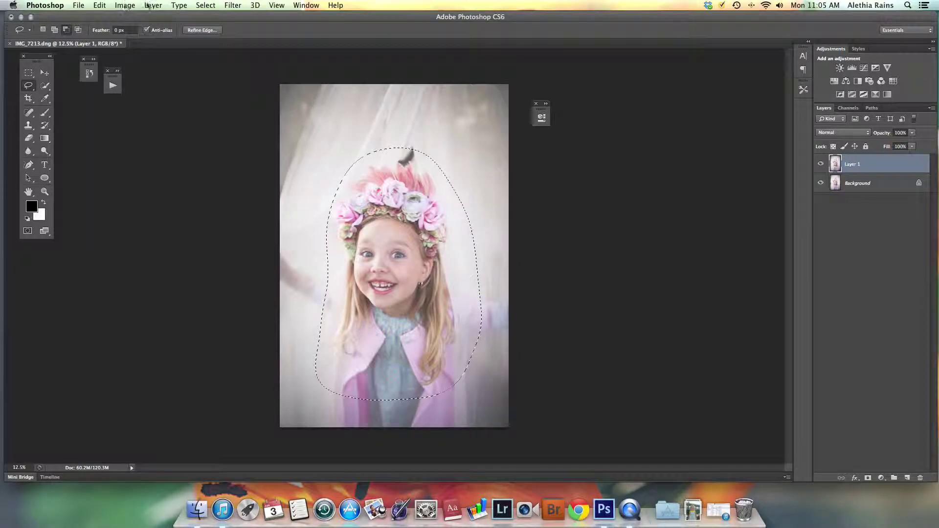
Brighten the selected girl with a Curves midtone point at input 123, output 138, and deselect
left_click(124, 6)
mouse_move(144, 36)
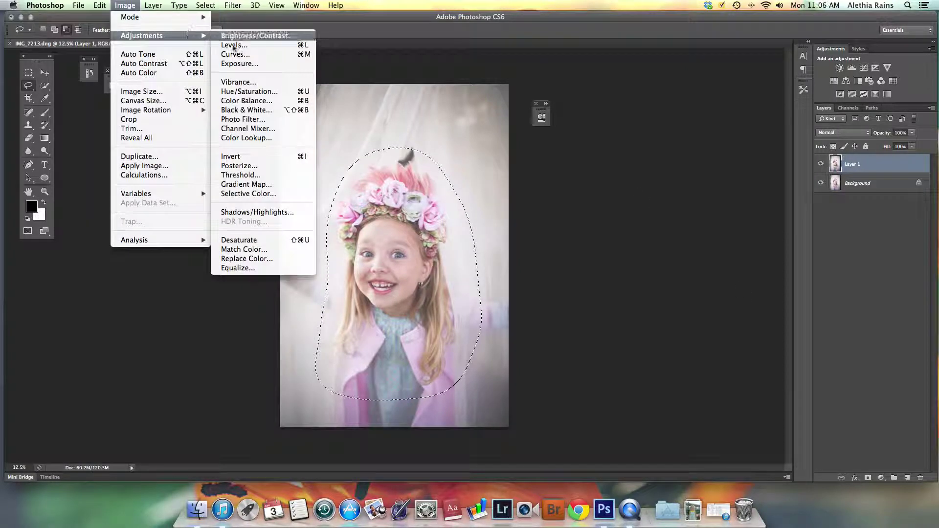
left_click(234, 54)
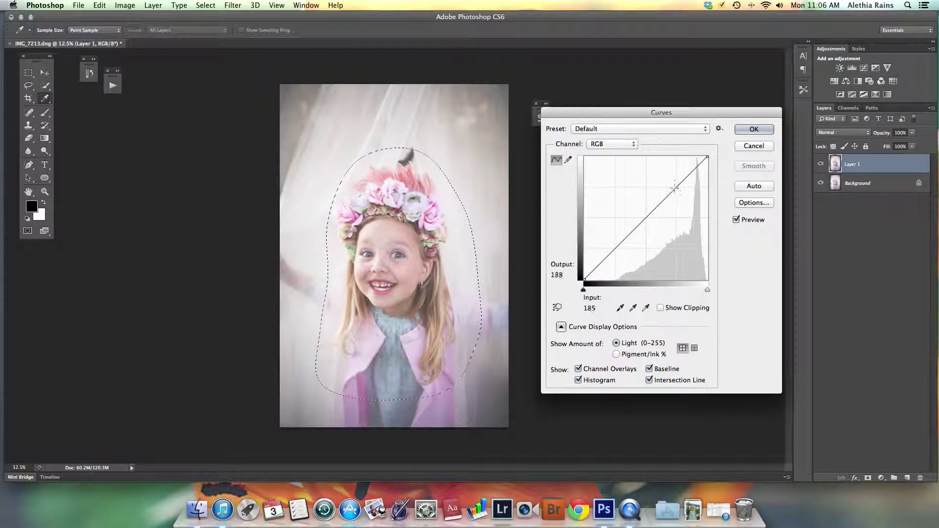
left_click_drag(647, 217, 645, 213)
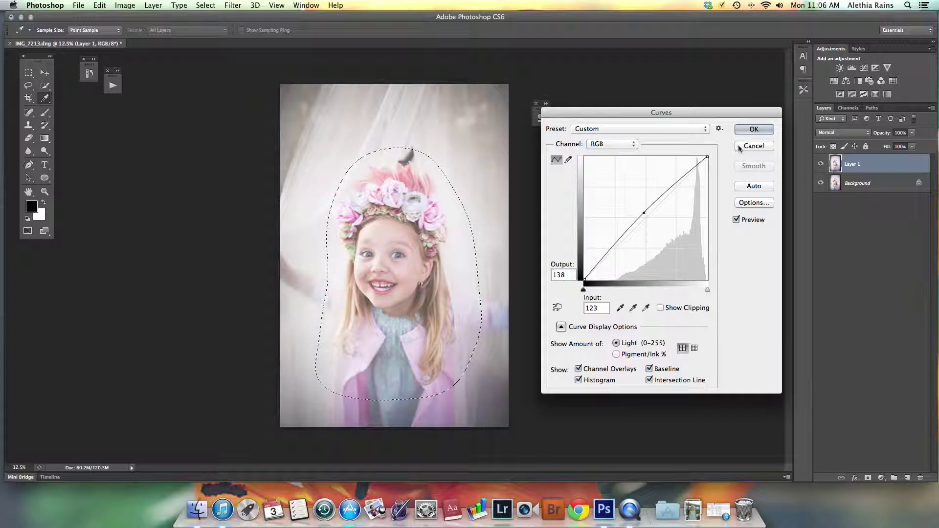
left_click(753, 128)
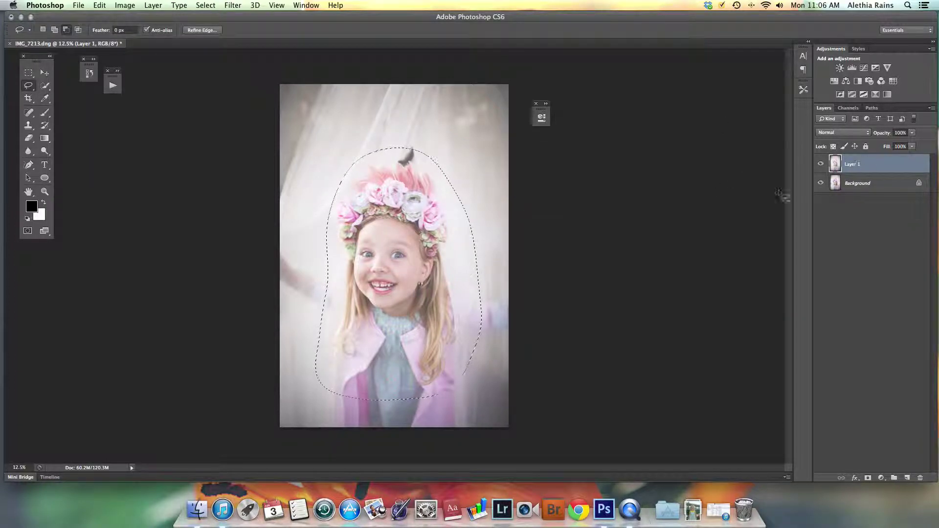
left_click(204, 6)
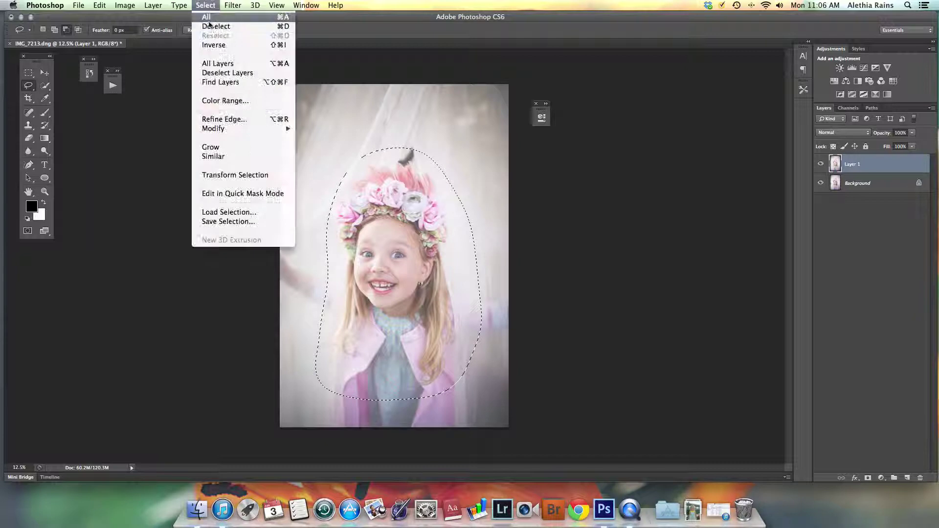
left_click(211, 28)
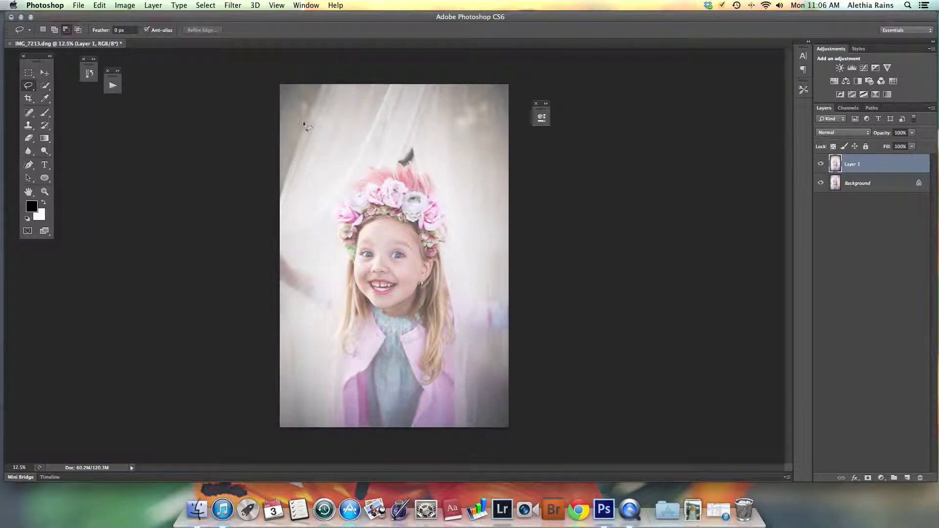
Save a history snapshot of the brightened image and flatten the layers
left_click(89, 73)
left_click(279, 406)
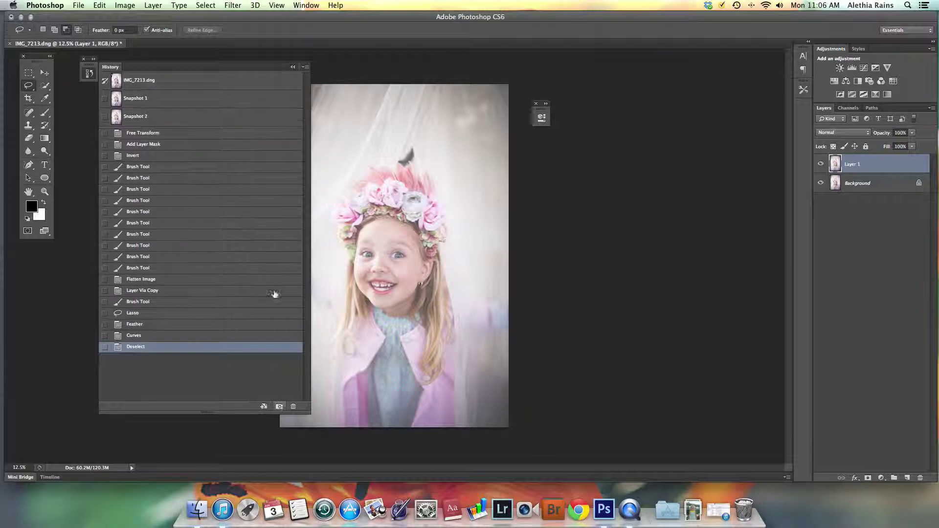
left_click(292, 67)
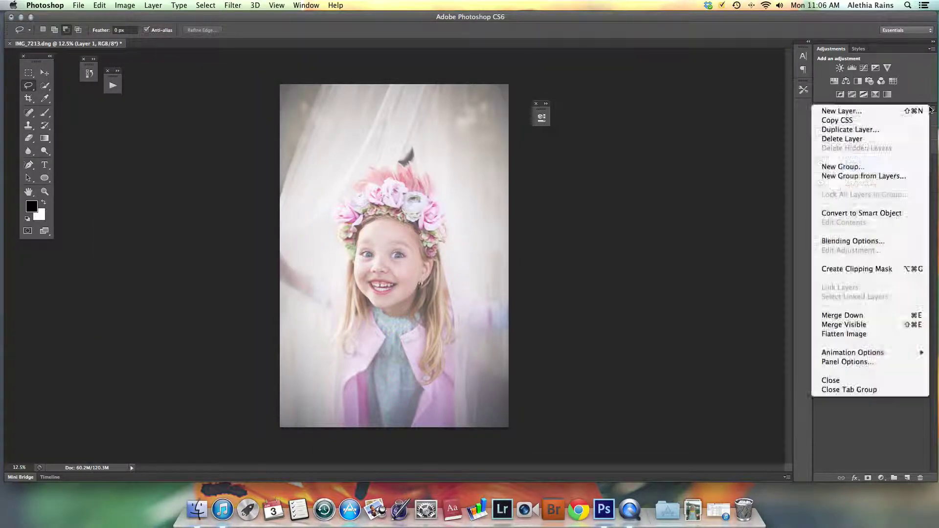
left_click(928, 110)
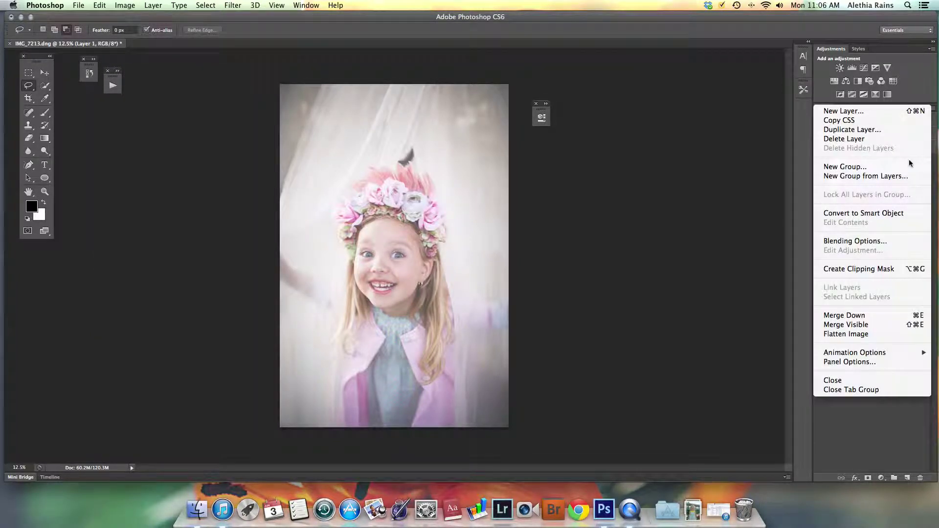
left_click(847, 336)
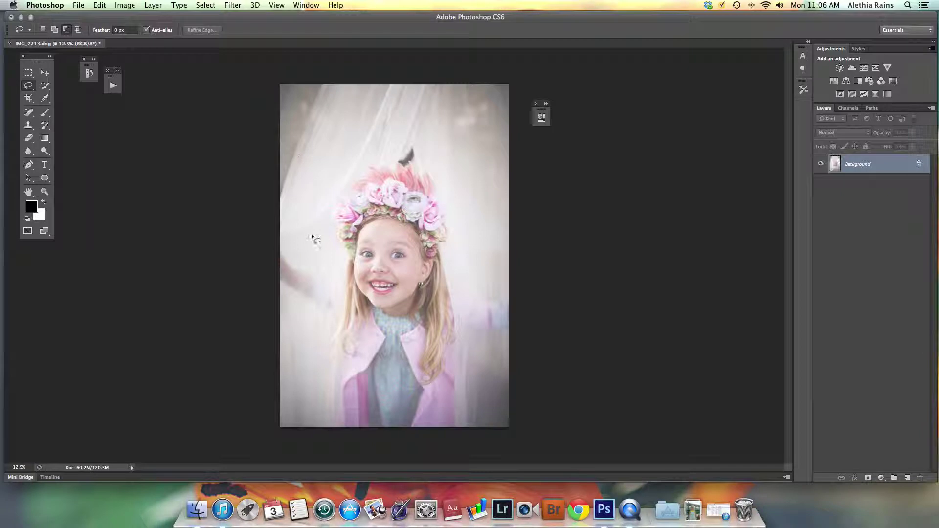
On a new copy of the Background layer, lasso around the girl and invert the selection to the surrounding area
key("super+j")
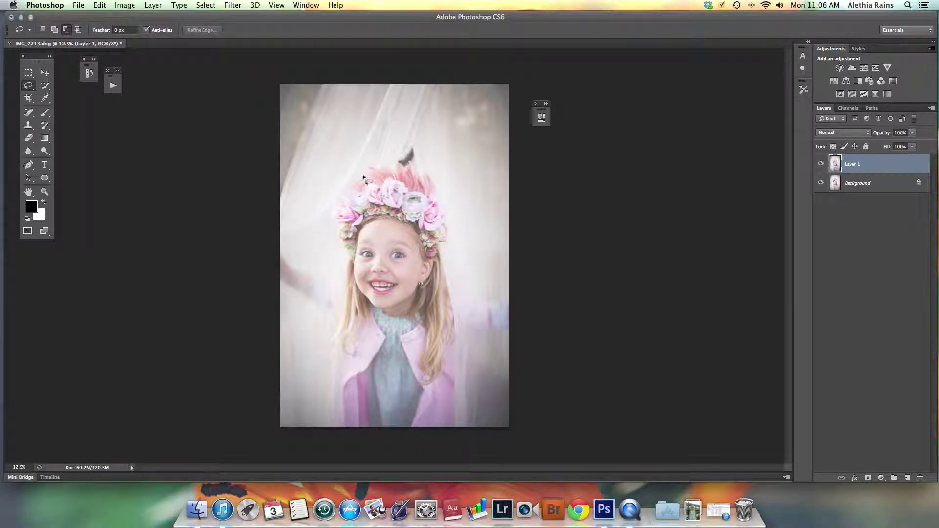
left_click_drag(330, 253, 319, 354)
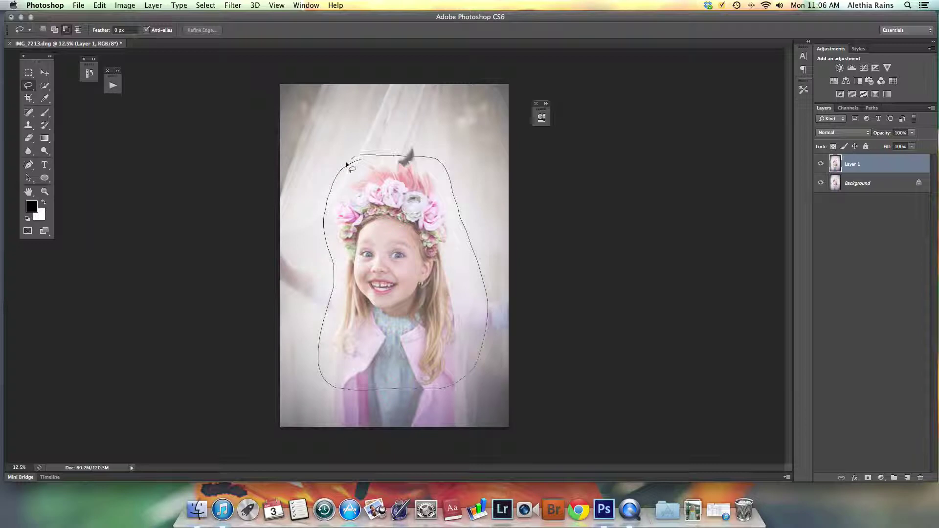
left_click(206, 4)
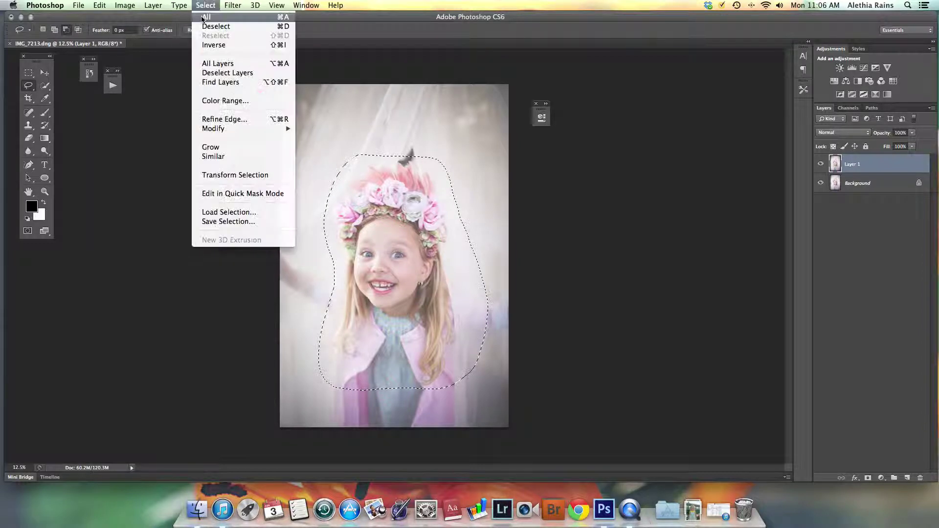
left_click(218, 46)
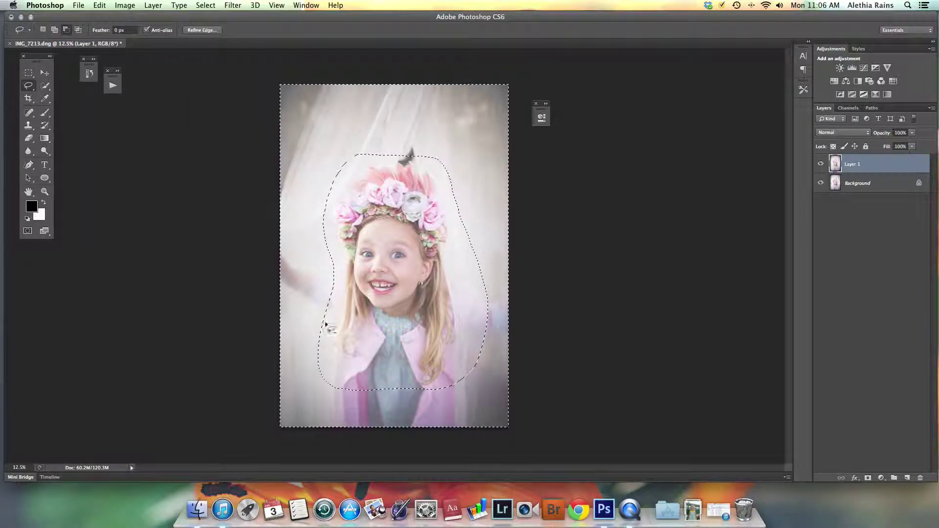
left_click(124, 6)
mouse_move(139, 35)
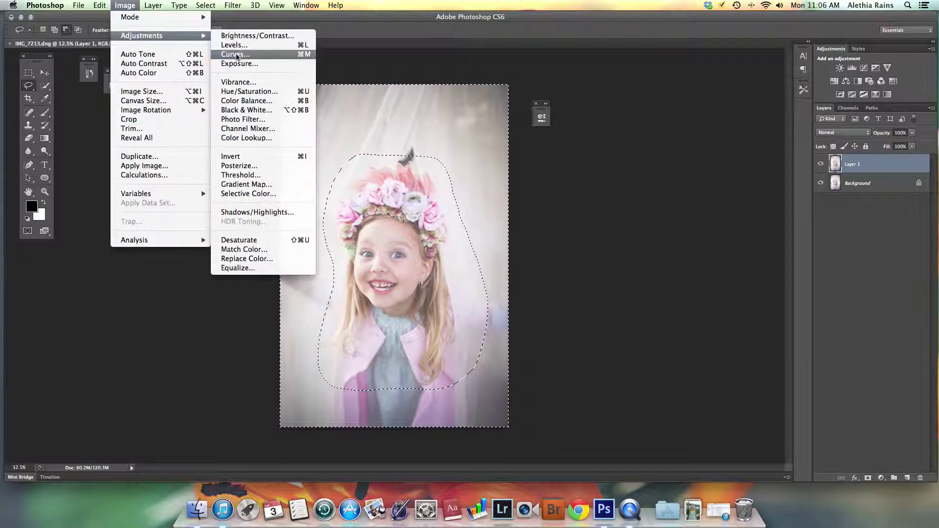
left_click(240, 57)
left_click_drag(650, 214, 651, 221)
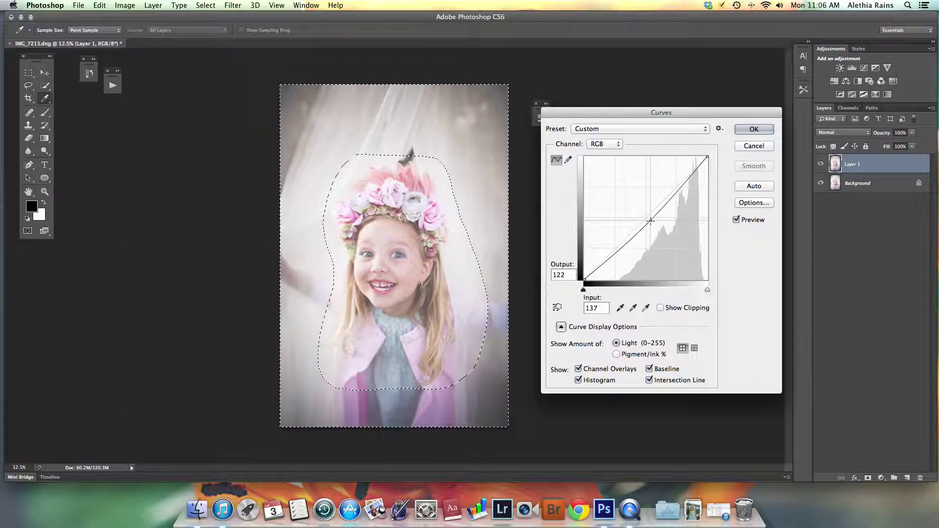
left_click(754, 145)
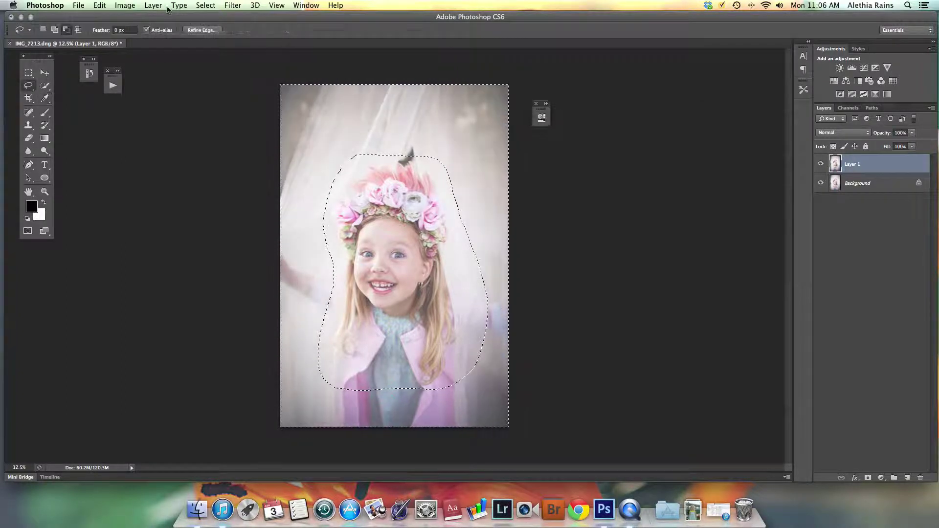
Feather the inverted selection around the girl by 250 pixels
left_click(205, 6)
mouse_move(225, 128)
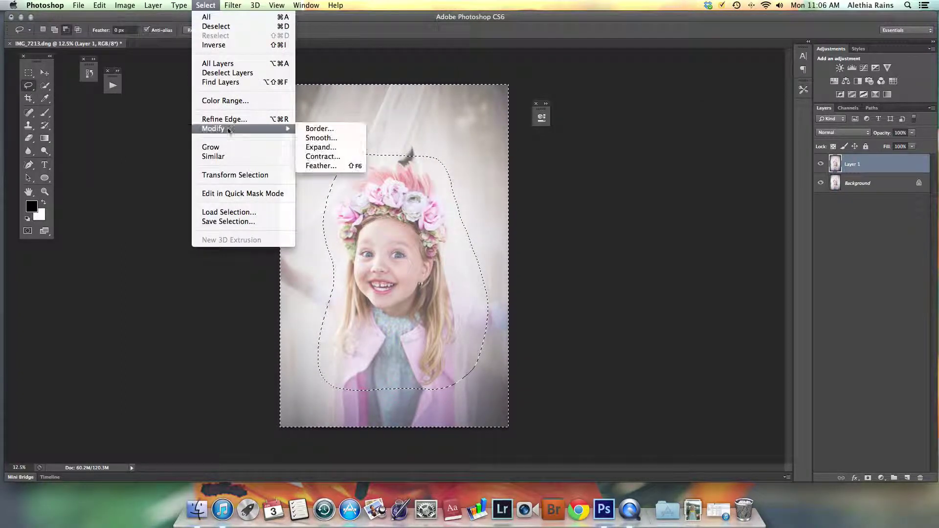
left_click(311, 167)
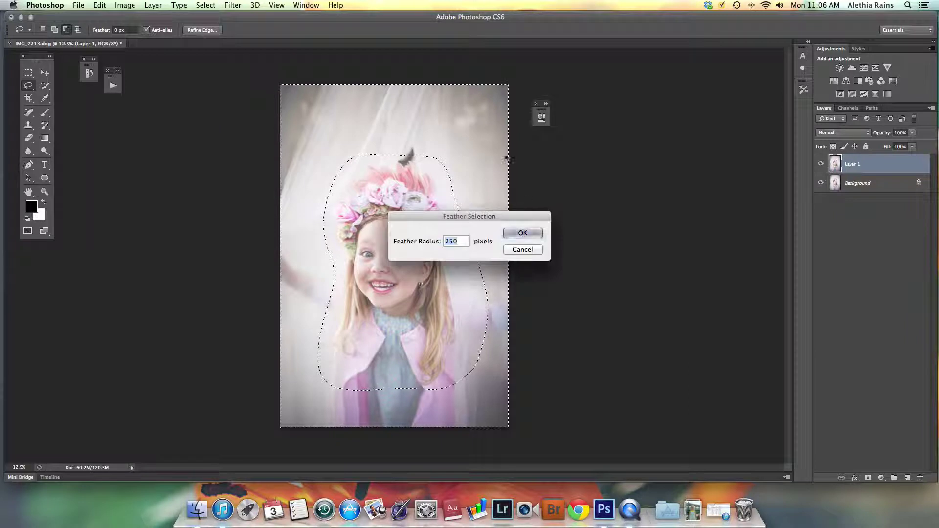
left_click(519, 233)
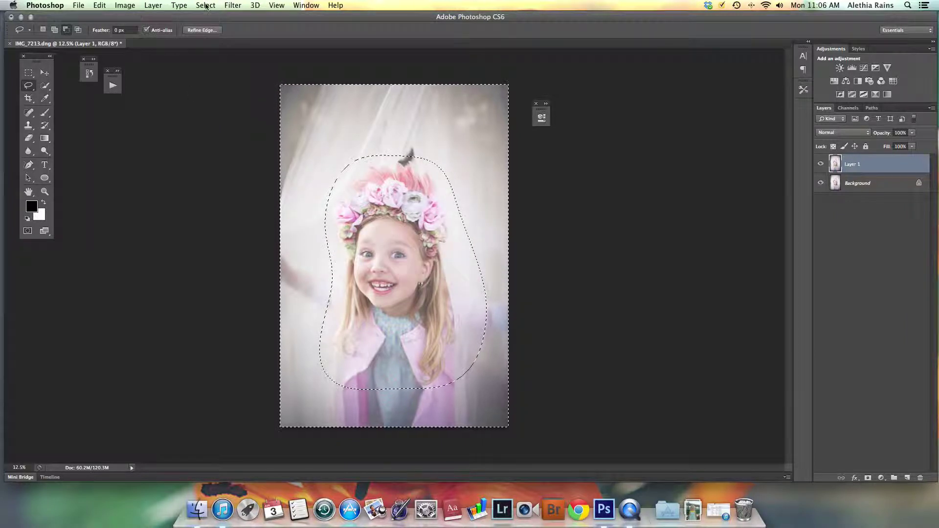
Darken the selected surroundings with a Curves midtone point at input 146, output 119, and deselect
left_click(127, 6)
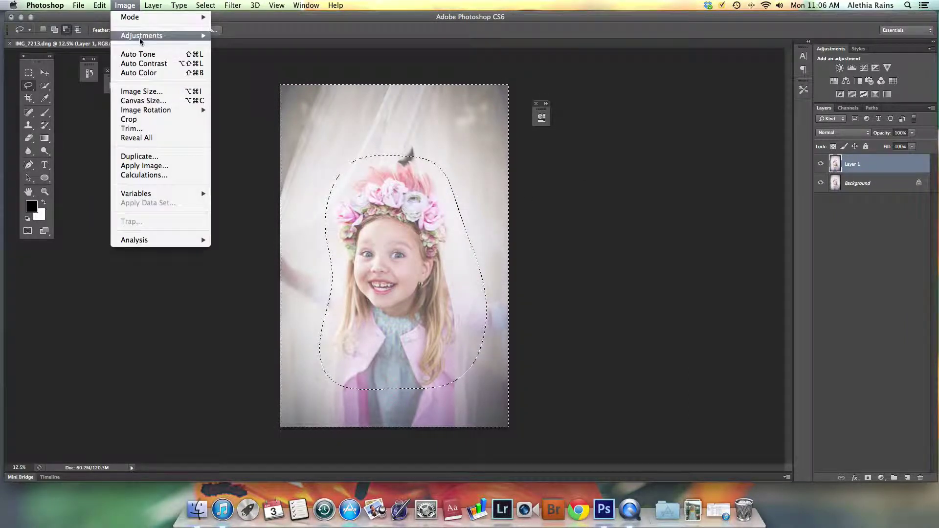
mouse_move(142, 35)
left_click(234, 54)
left_click_drag(647, 216, 655, 222)
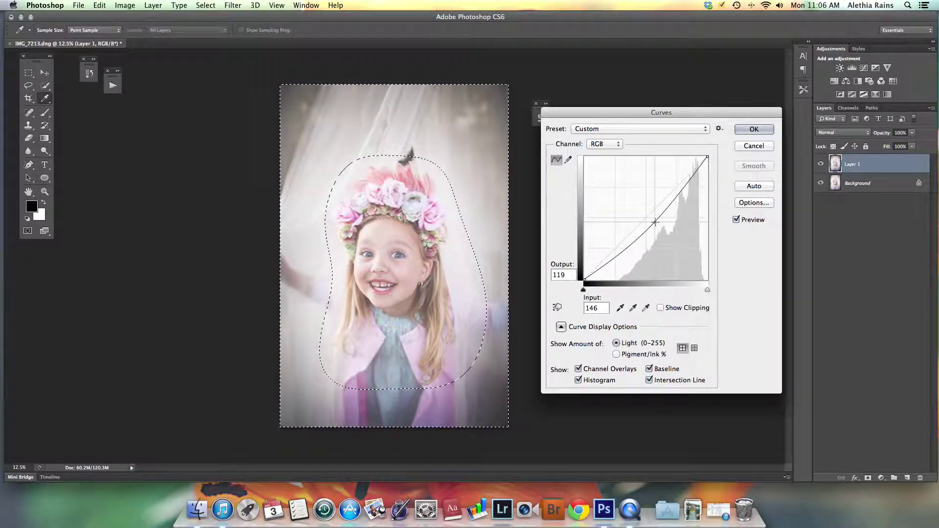
left_click(755, 129)
left_click(206, 5)
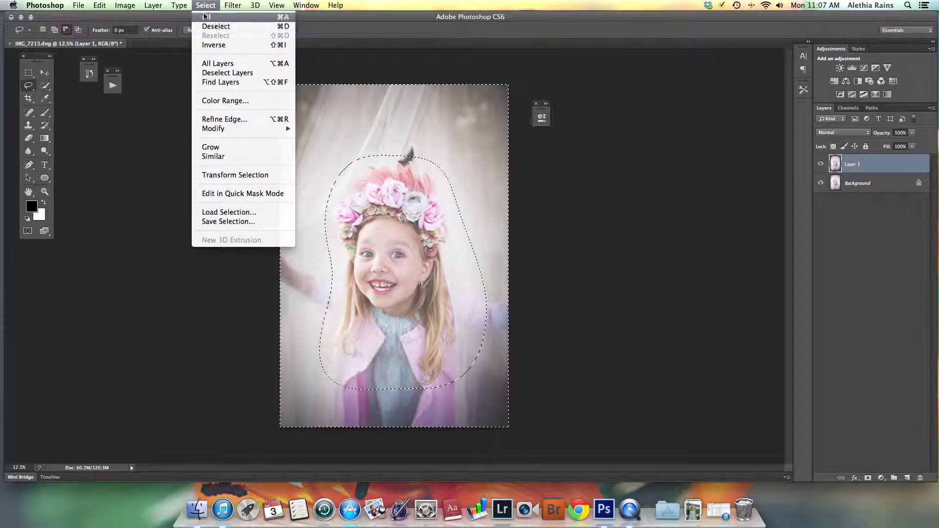
left_click(228, 27)
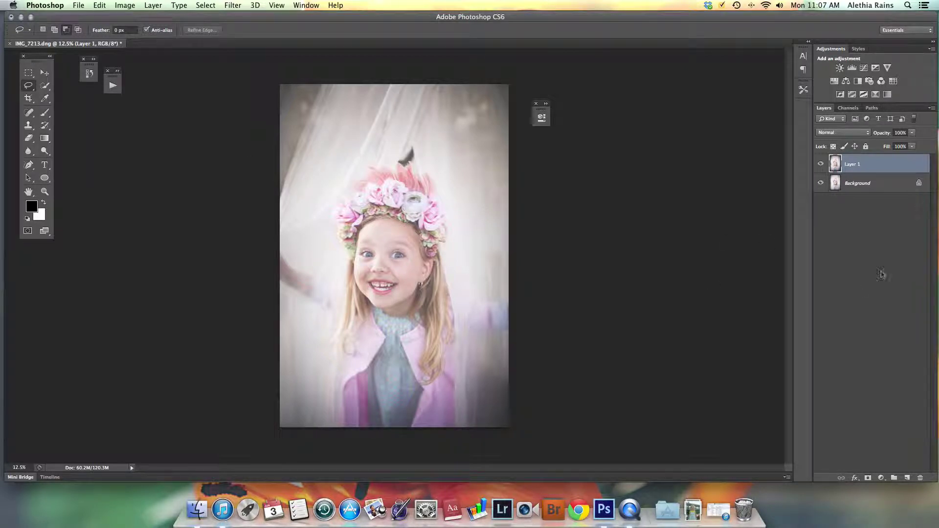
Save a history snapshot of the darkened surroundings and flatten the image
left_click(88, 75)
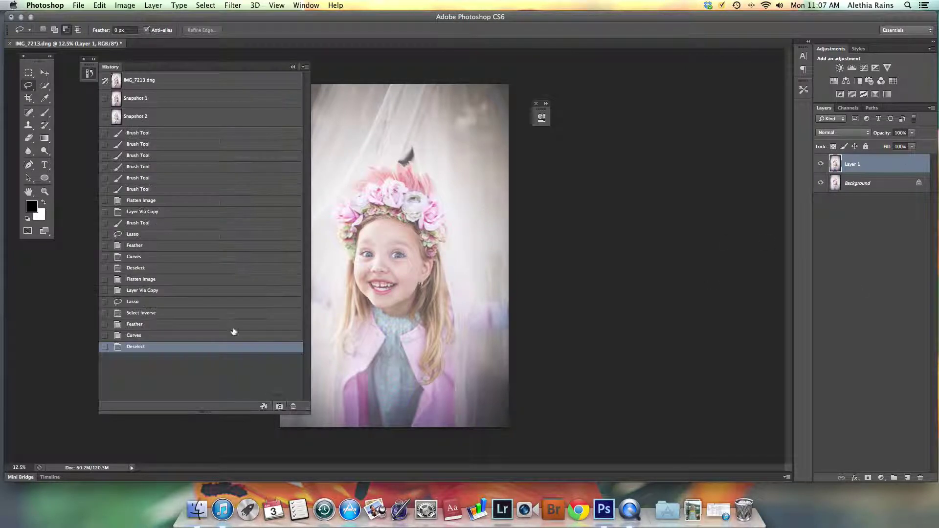
left_click(293, 67)
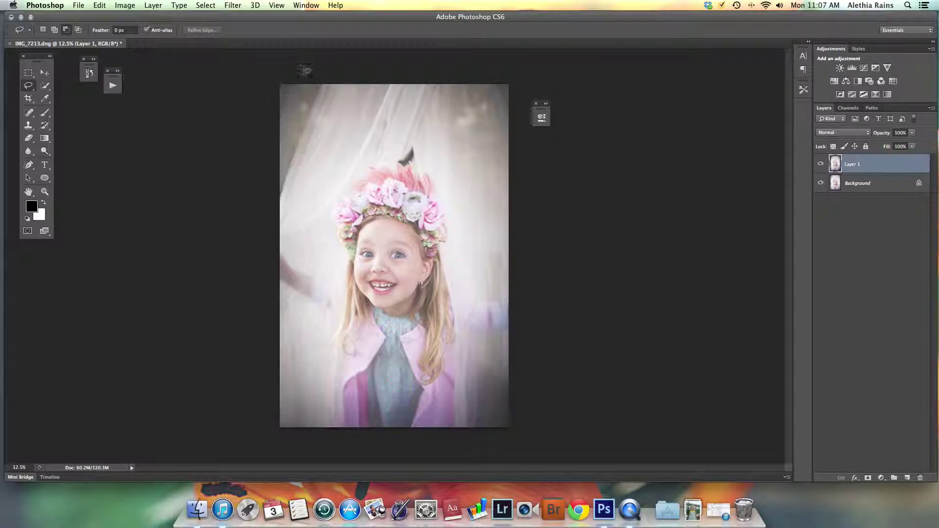
left_click(931, 109)
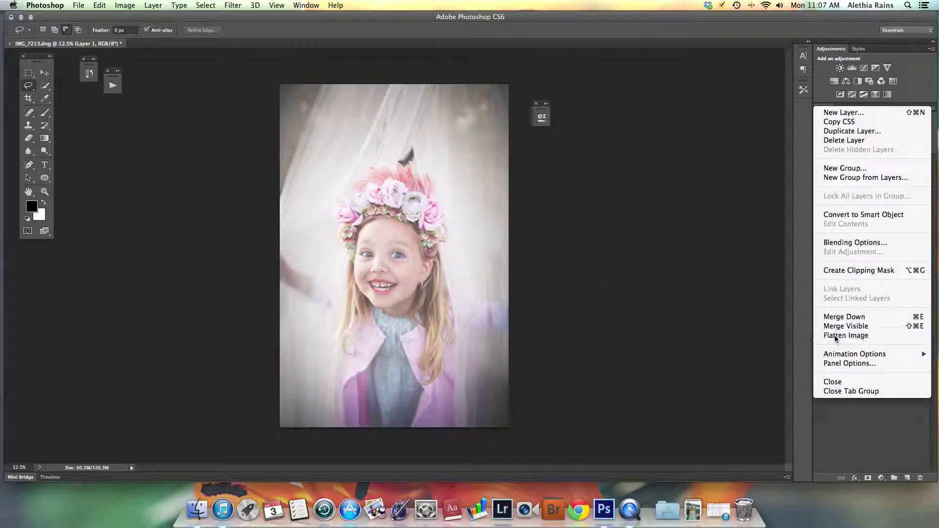
left_click(838, 335)
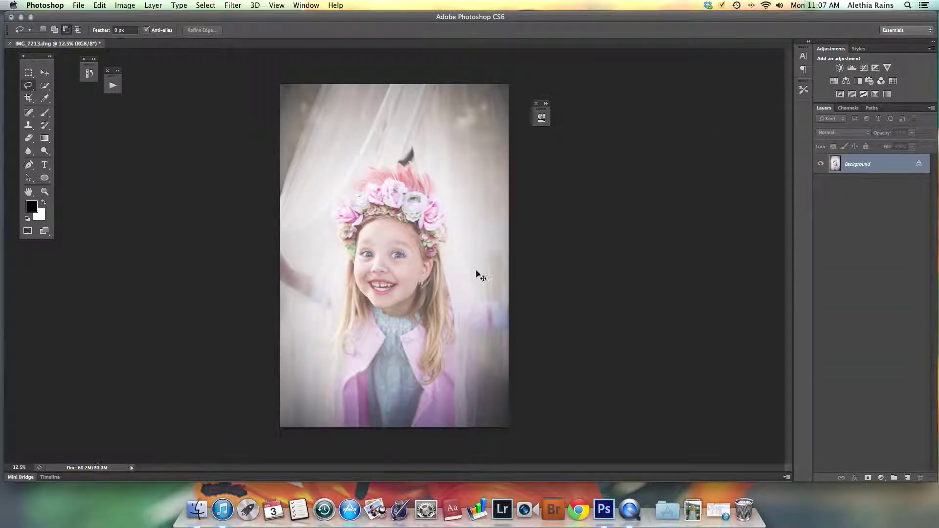
On a new copy of the Background layer, darken the photo's outer edges with the Burn tool at size 900, Midtones range and 14% exposure
key("super+j")
left_click(45, 113)
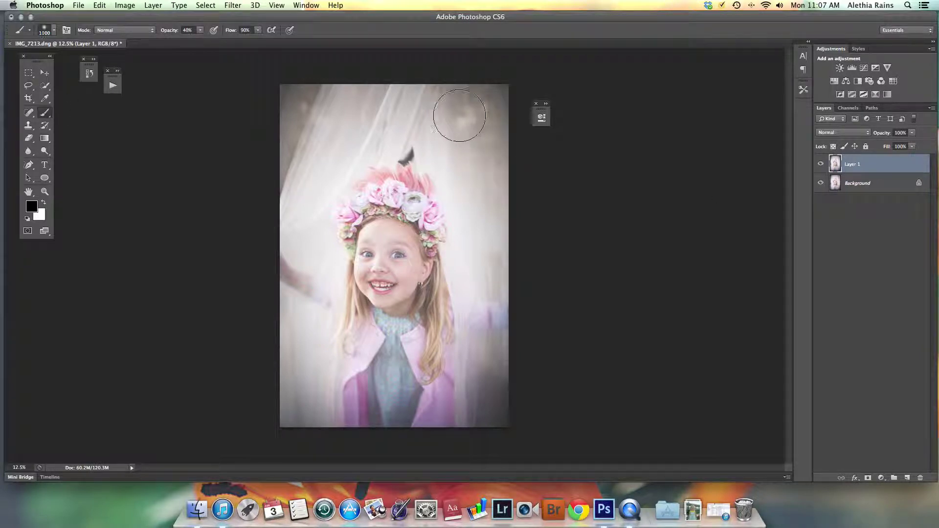
left_click(45, 151)
left_click(45, 151)
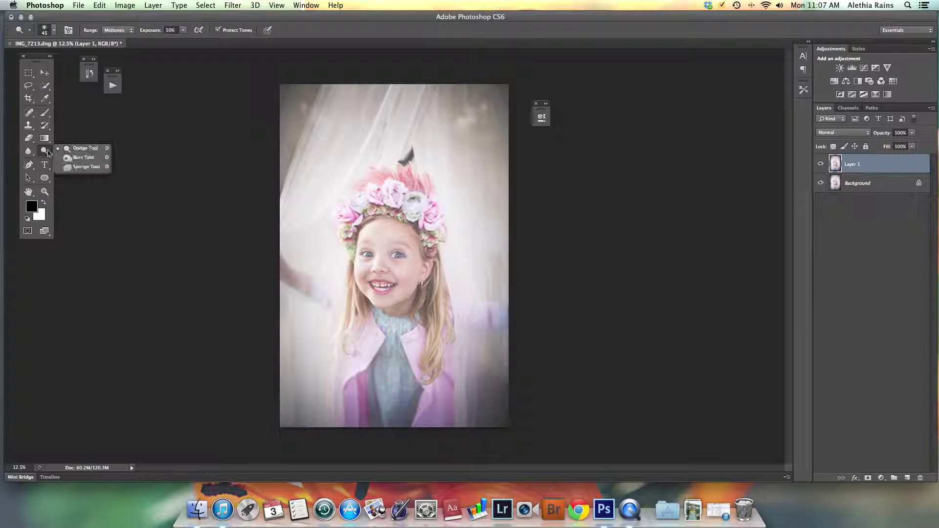
left_click(74, 157)
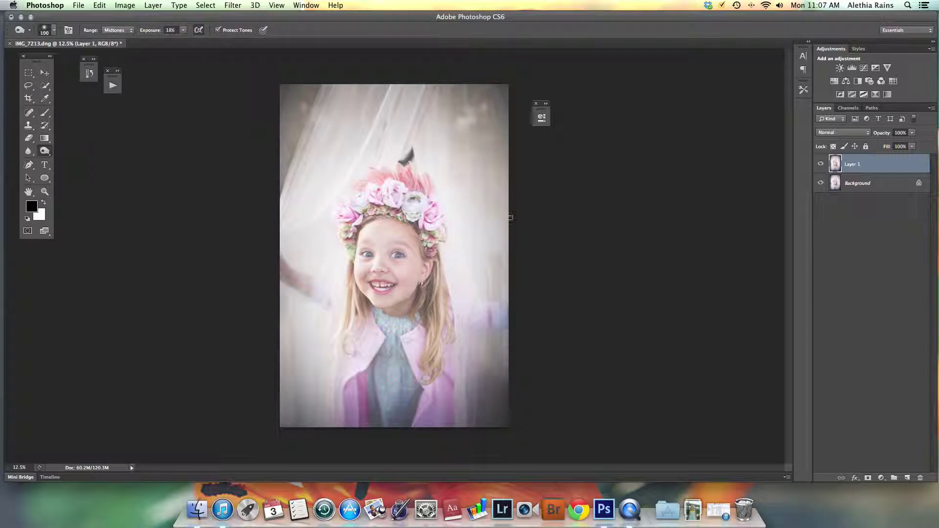
key("bracketright")
key("bracketright")
key("bracketright")
key("bracketright")
key("bracketright")
key("bracketright")
key("bracketright")
key("bracketright")
key("bracketright")
key("bracketright")
key("bracketright")
key("bracketright")
left_click(183, 31)
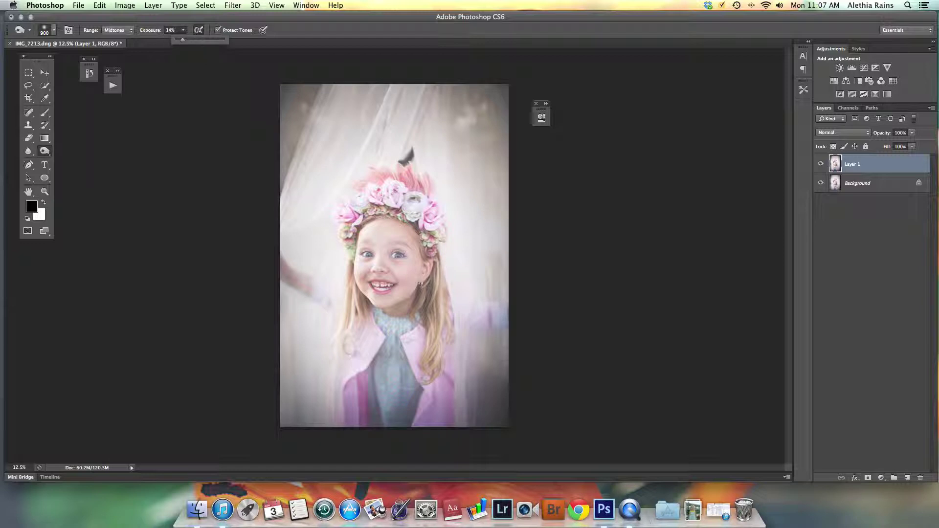
left_click(515, 98)
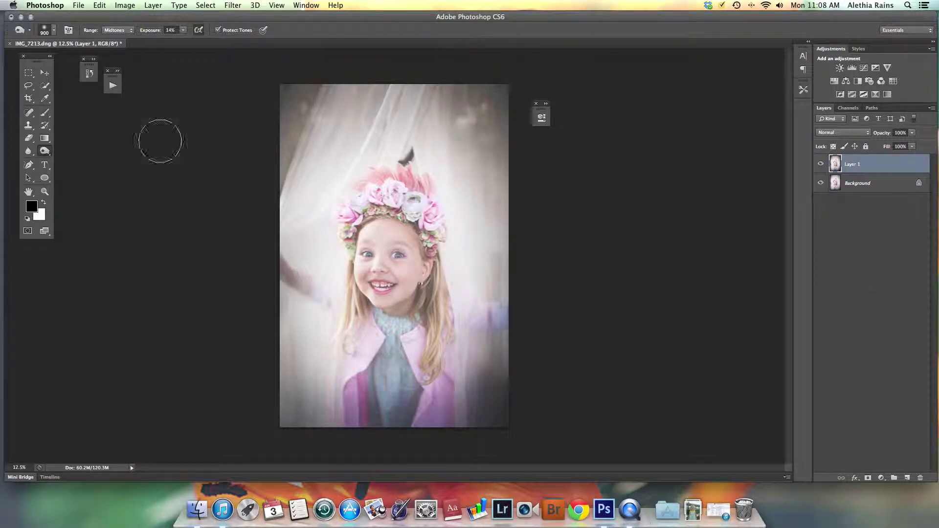
Save a history snapshot of the burned image and flatten the layers
left_click(89, 74)
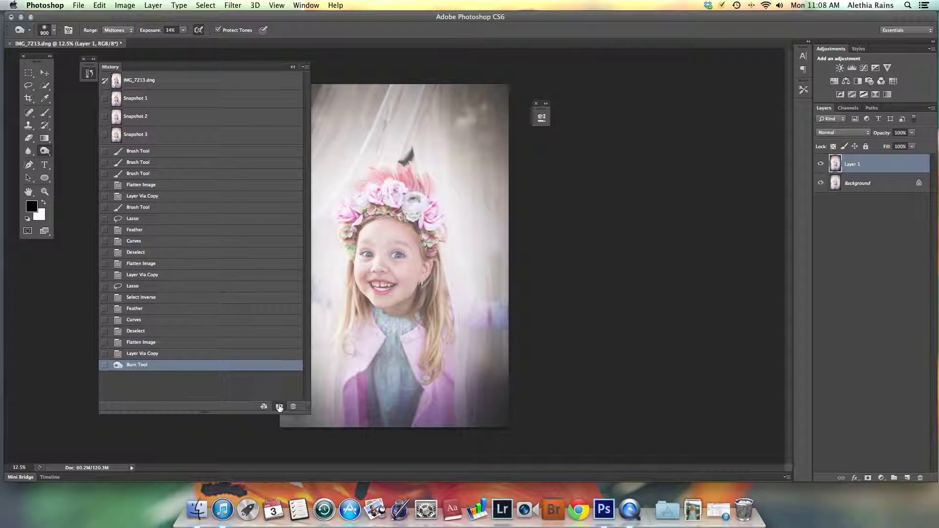
left_click(293, 67)
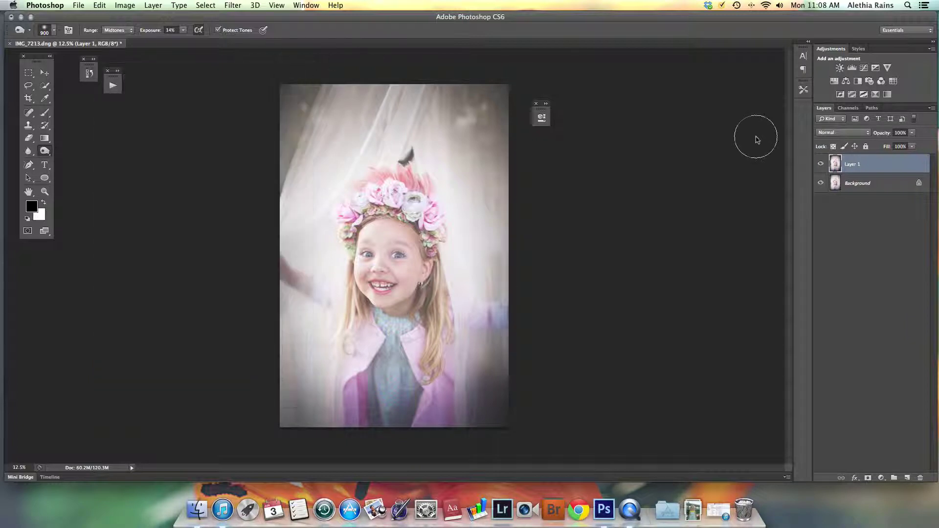
left_click(932, 108)
left_click(594, 189)
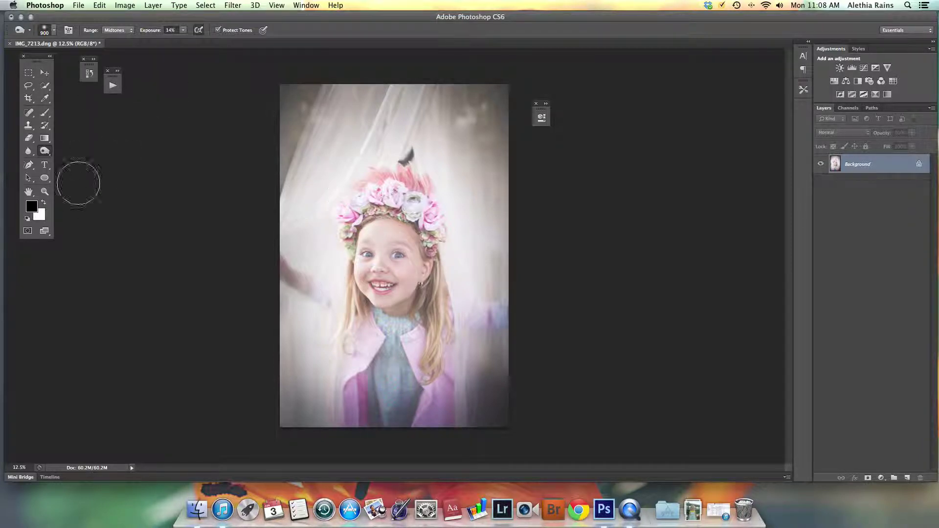
Zoom in on the girl's face to 33.3% and run the Eye Action from the Add ons set
left_click(44, 191)
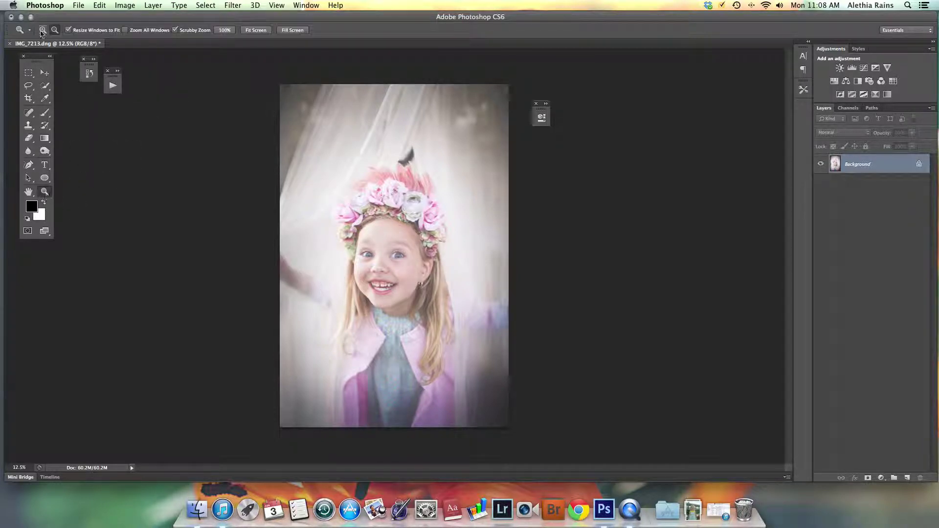
left_click(396, 257)
left_click(392, 245)
left_click(392, 245)
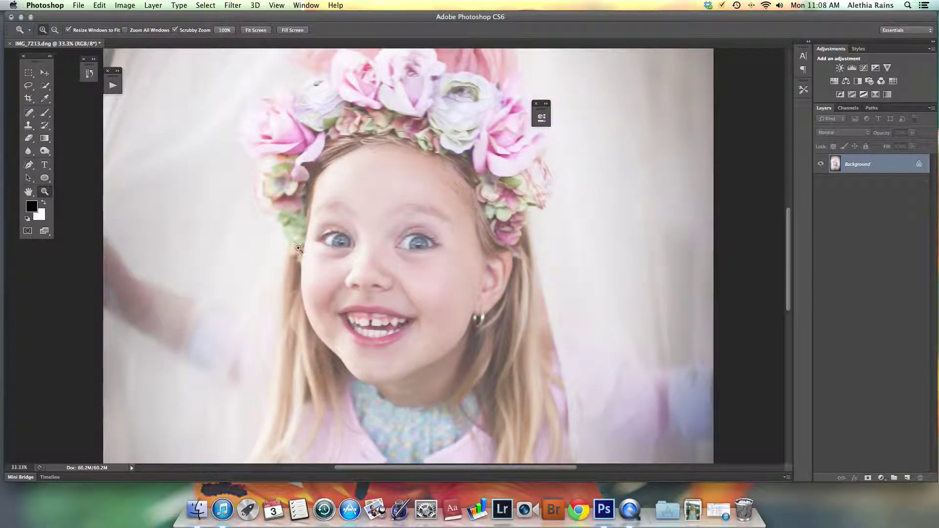
left_click(113, 85)
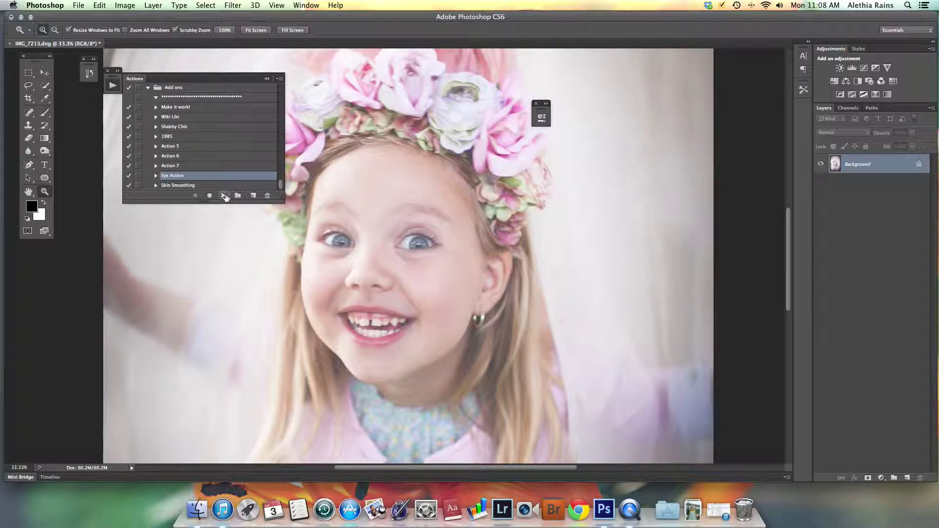
left_click(224, 195)
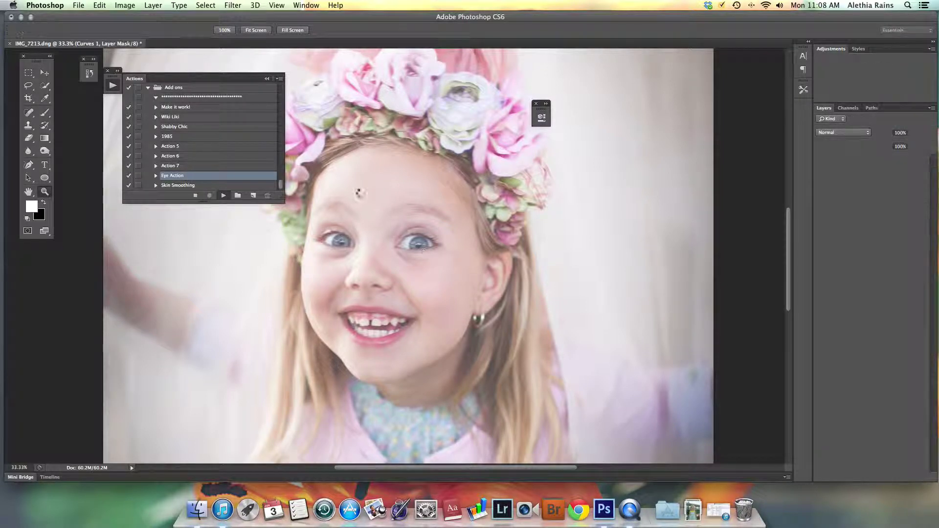
left_click(266, 79)
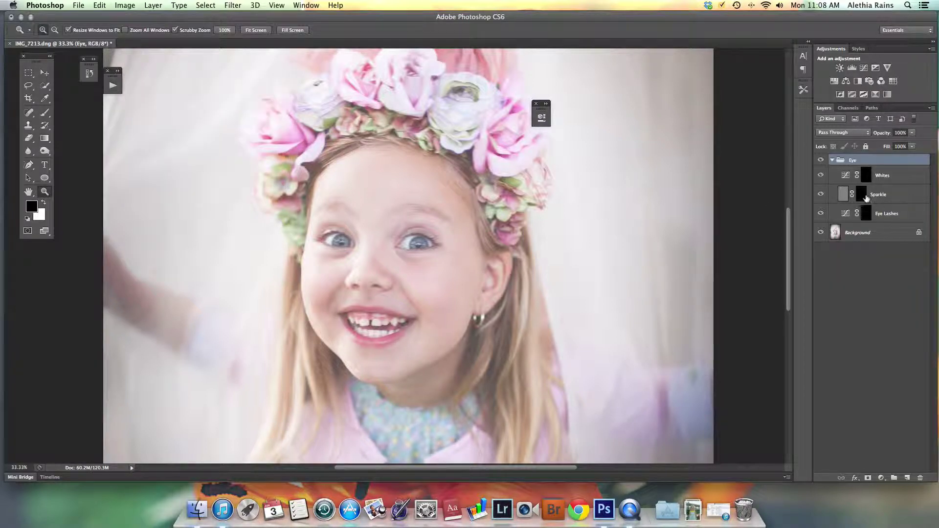
Paint white over both irises on the Sparkle layer mask with a 175-pixel brush at 40% opacity
left_click(861, 194)
key("x")
left_click(44, 113)
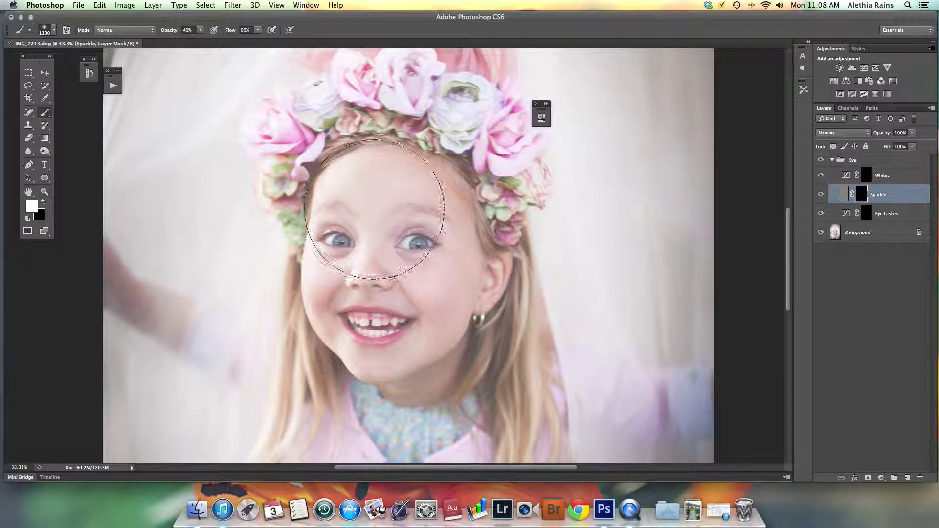
key("bracketleft")
key("bracketleft")
key("bracketleft")
key("bracketleft")
key("bracketleft")
key("bracketleft")
key("bracketleft")
key("bracketleft")
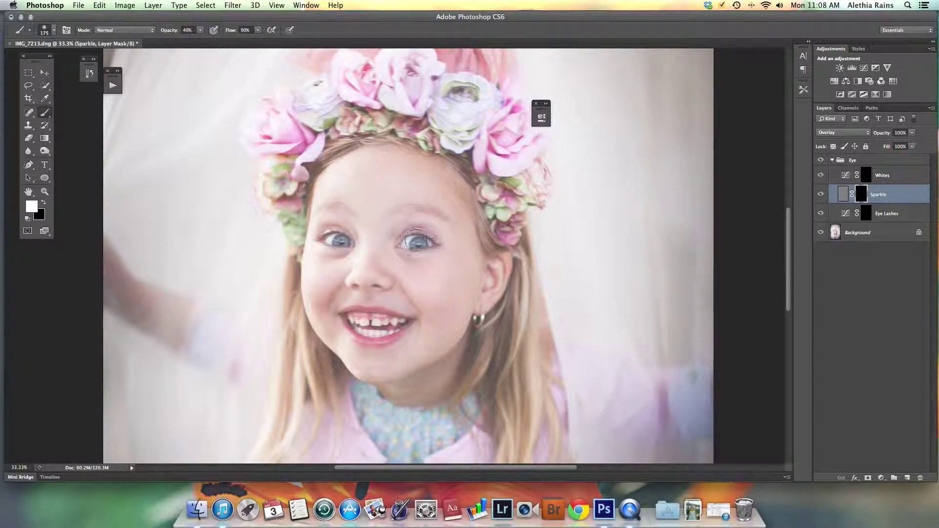
left_click_drag(419, 243, 408, 240)
left_click_drag(336, 243, 337, 243)
Paint white over the whites of the eyes on the Whites layer mask with a smaller brush
left_click(866, 175)
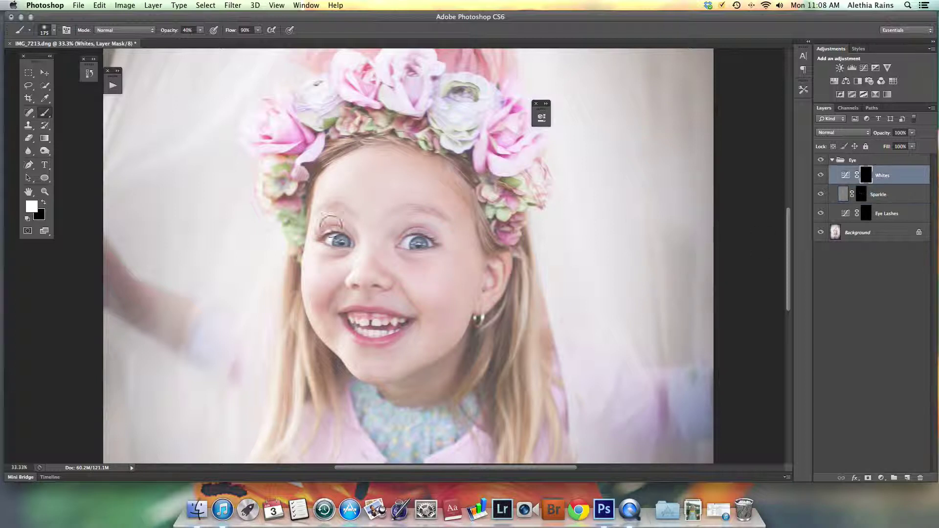
key("p")
left_click(405, 248)
left_click(45, 113)
key("bracketleft")
key("bracketleft")
key("bracketleft")
key("bracketleft")
Paint the lashes on the Eye Lashes layer mask with a 20-pixel white brush and flatten the image
left_click(872, 215)
key("bracketleft")
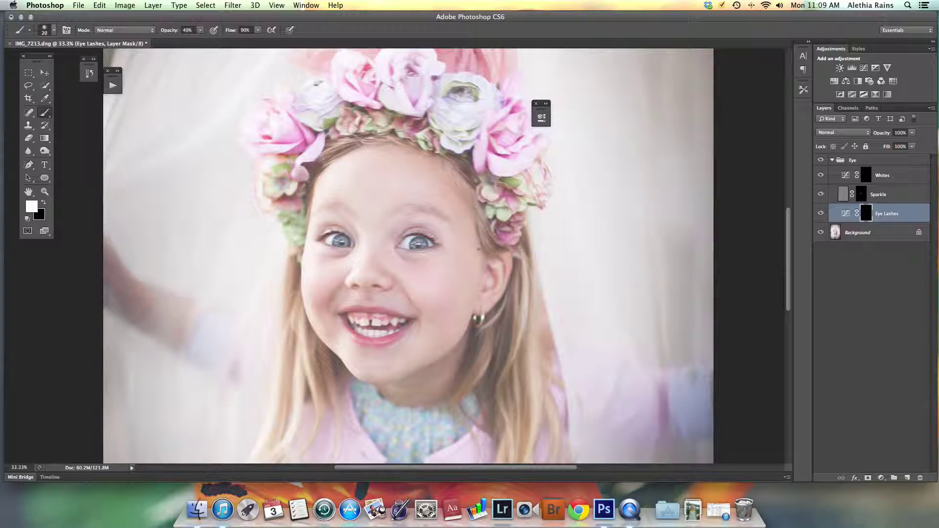
left_click(932, 110)
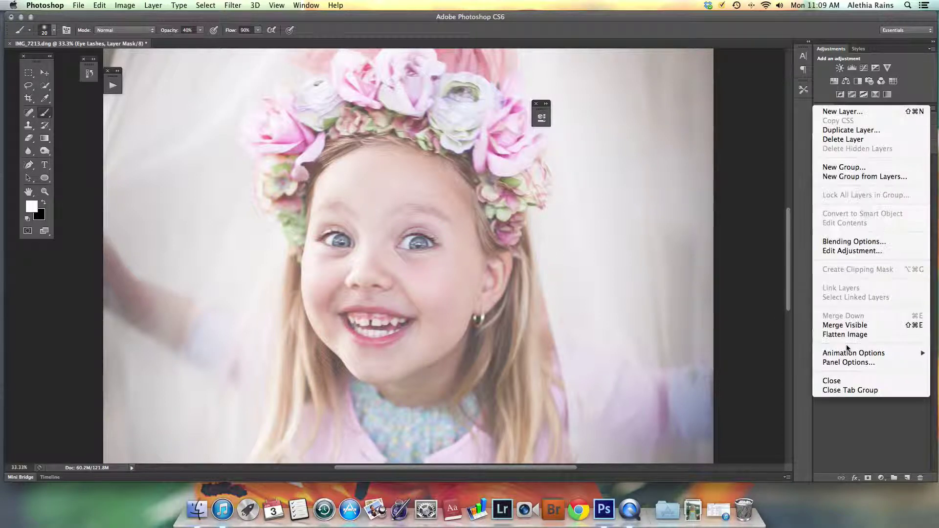
left_click(851, 331)
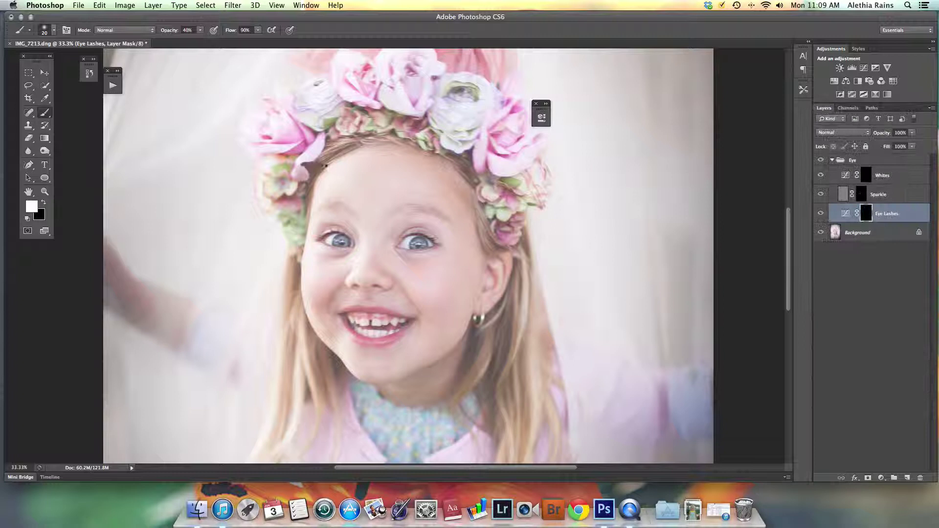
Run the Skin Smoothing action from the Add ons set on the flattened portrait
left_click(113, 86)
left_click(177, 185)
left_click(223, 196)
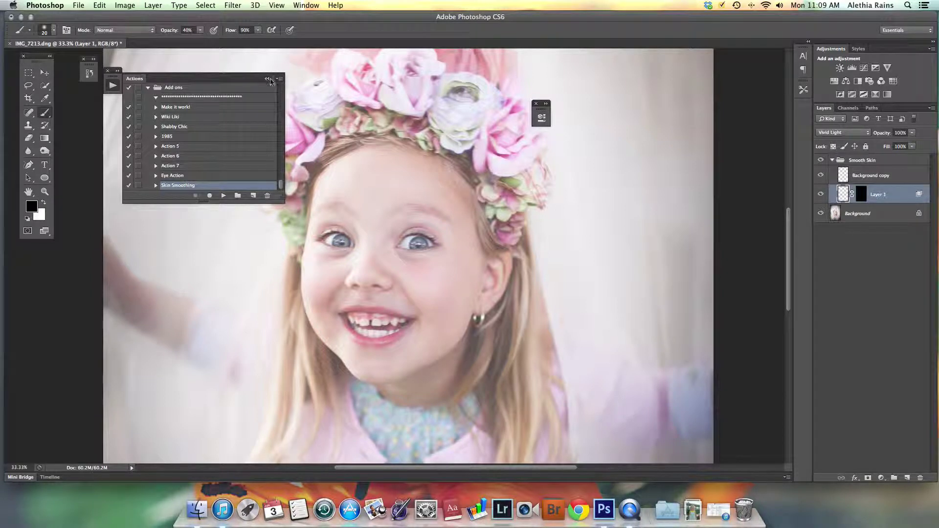
left_click(268, 79)
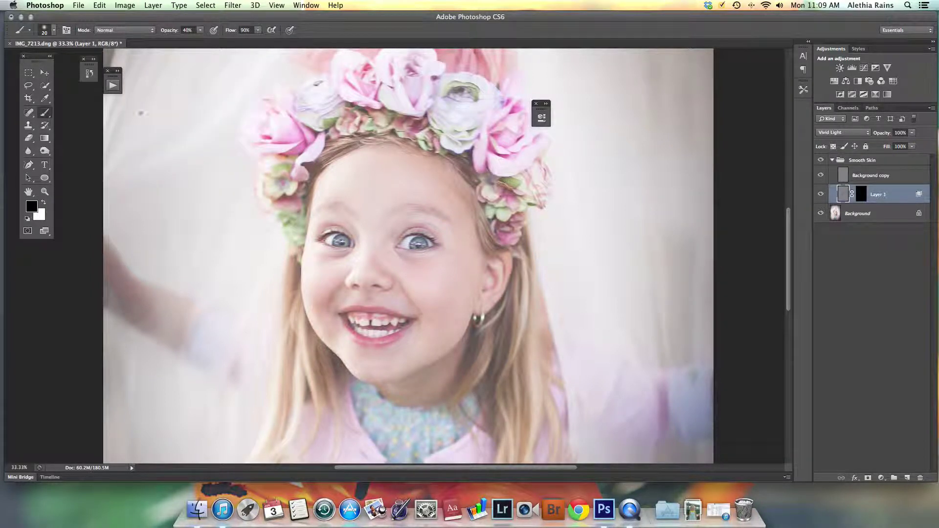
Paint white over the facial skin on the Layer 1 mask in the Smooth Skin group with a 125-pixel brush at 40% opacity
left_click(862, 194)
key("x")
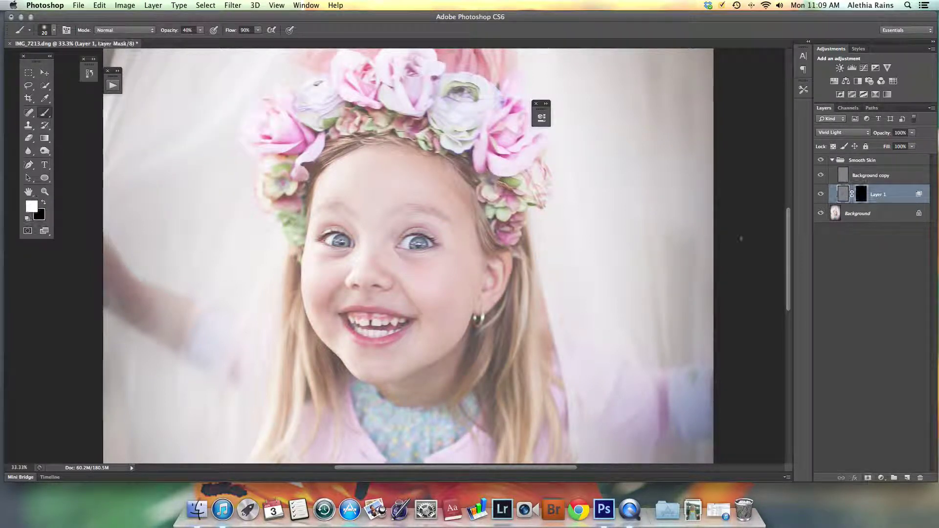
key("bracketright")
key("bracketright")
key("bracketright")
key("bracketright")
key("bracketright")
key("bracketright")
key("bracketright")
key("bracketright")
mouse_move(437, 302)
left_mouse_down()
mouse_move(440, 273)
mouse_move(450, 295)
mouse_move(430, 318)
left_mouse_up()
mouse_move(367, 255)
left_mouse_down()
mouse_move(377, 189)
mouse_move(419, 171)
mouse_move(329, 184)
mouse_move(315, 295)
mouse_move(341, 338)
mouse_move(395, 363)
mouse_move(432, 307)
mouse_move(391, 267)
mouse_move(449, 269)
mouse_move(449, 204)
left_mouse_up()
Flatten the skin-smoothed portrait into a single layer
left_click(822, 175)
left_click(932, 107)
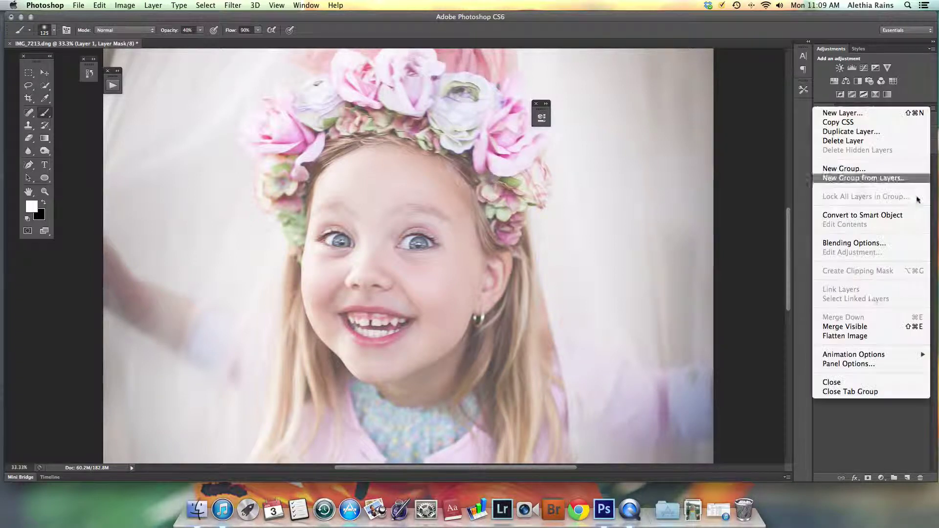
left_click(846, 336)
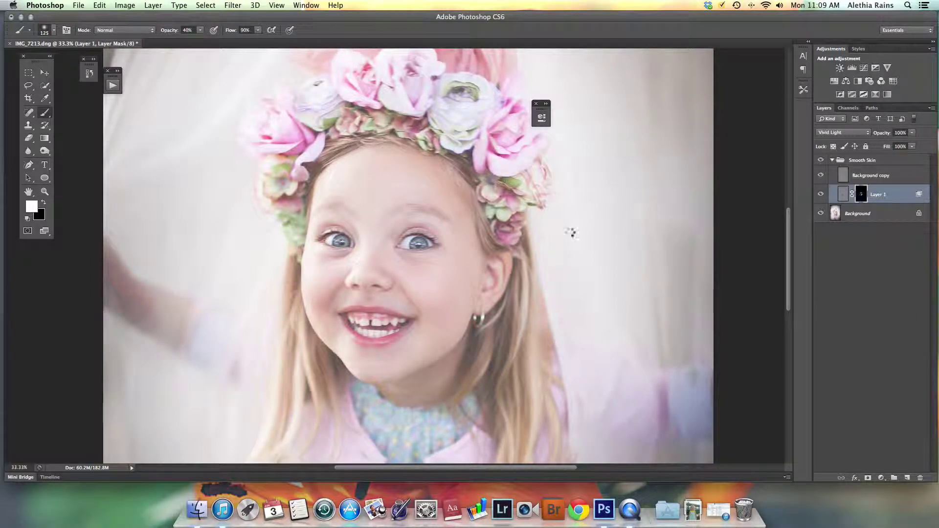
Duplicate the flattened background and set the copy's blend mode to Soft Light
left_click(45, 191)
left_click(55, 30)
left_click(365, 235)
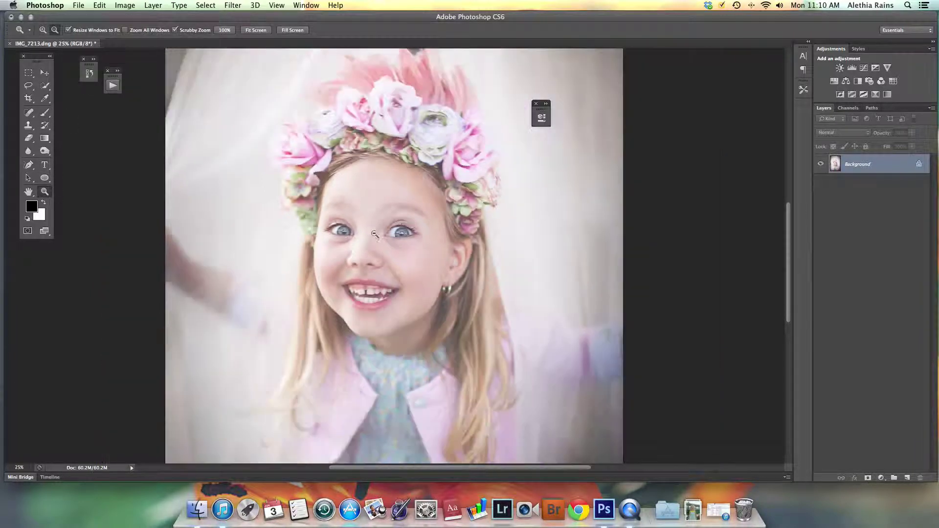
left_click(373, 236)
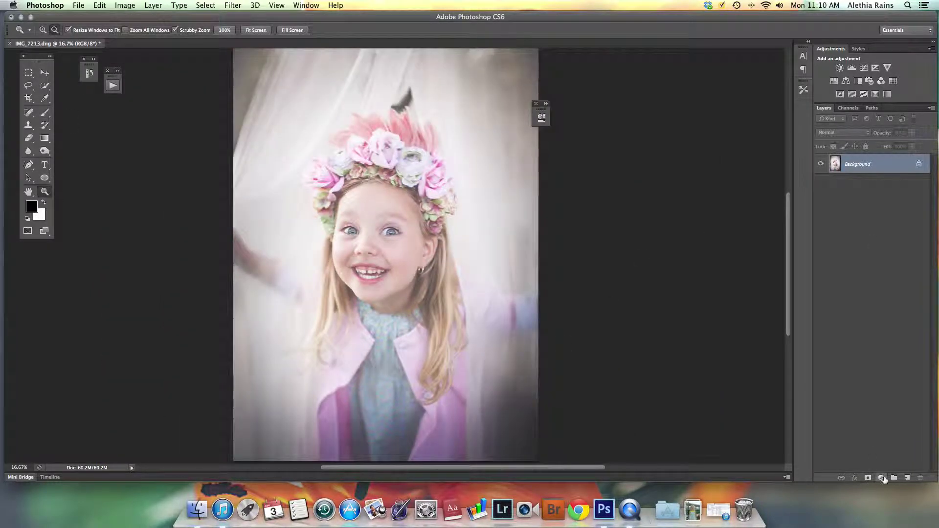
key("super+j")
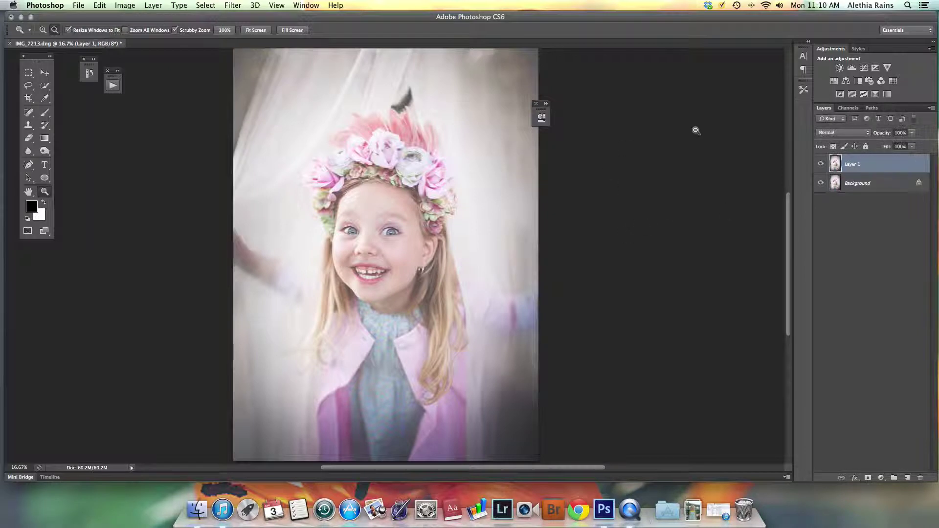
left_click(832, 133)
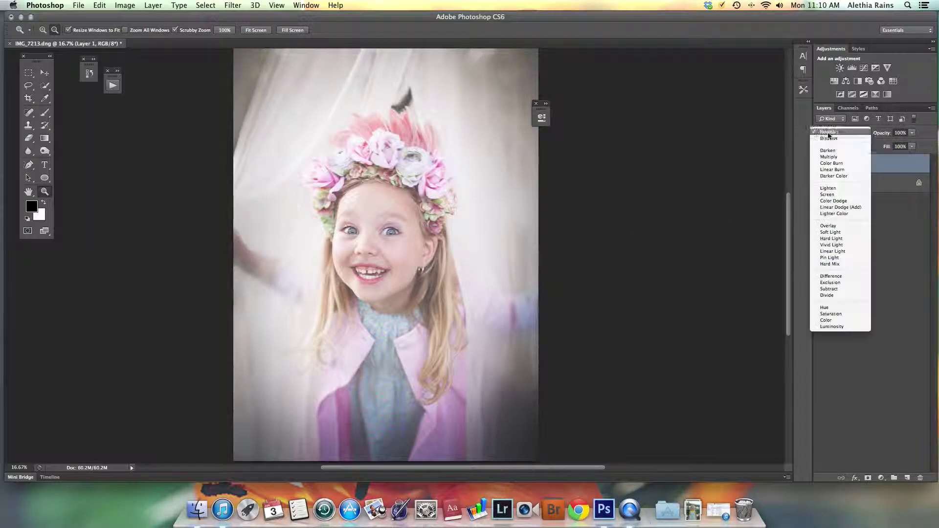
left_click(832, 232)
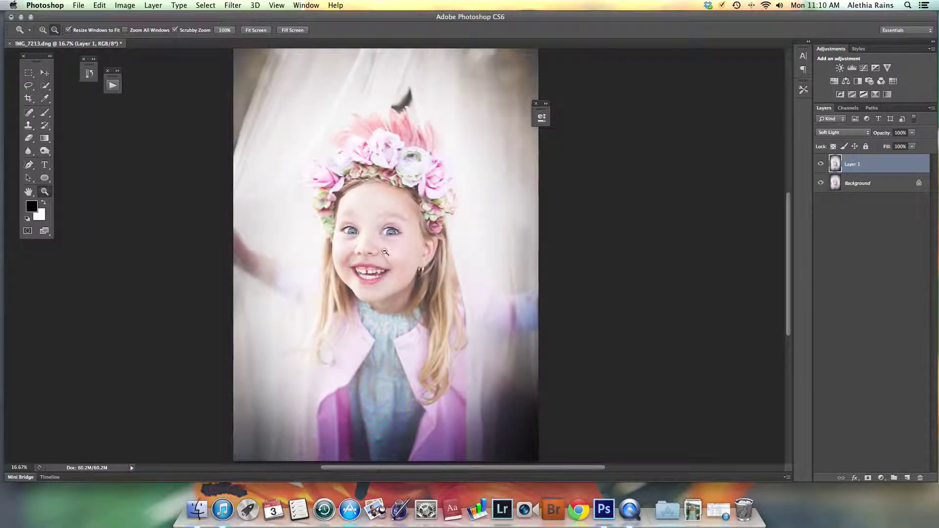
Lower the Soft Light layer's opacity to 64% and flatten the image
left_click(399, 215)
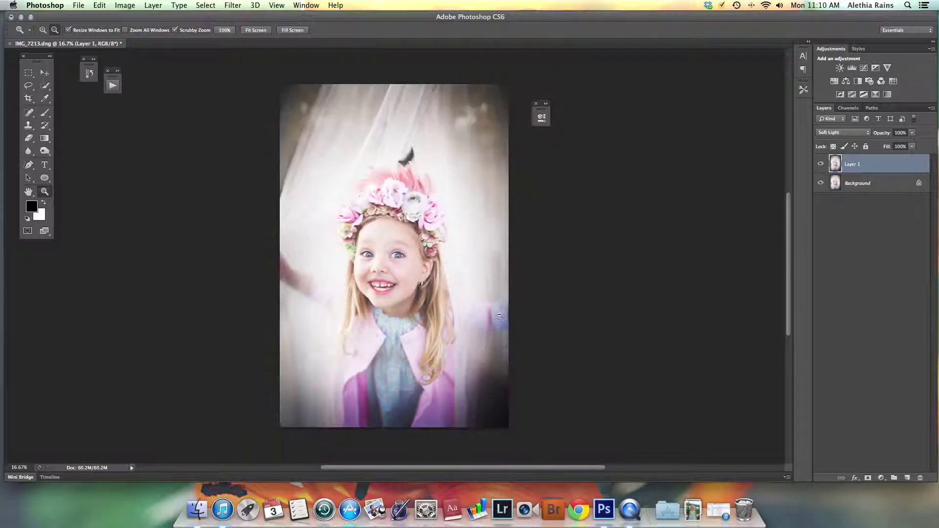
left_click(913, 133)
left_click_drag(914, 144, 898, 151)
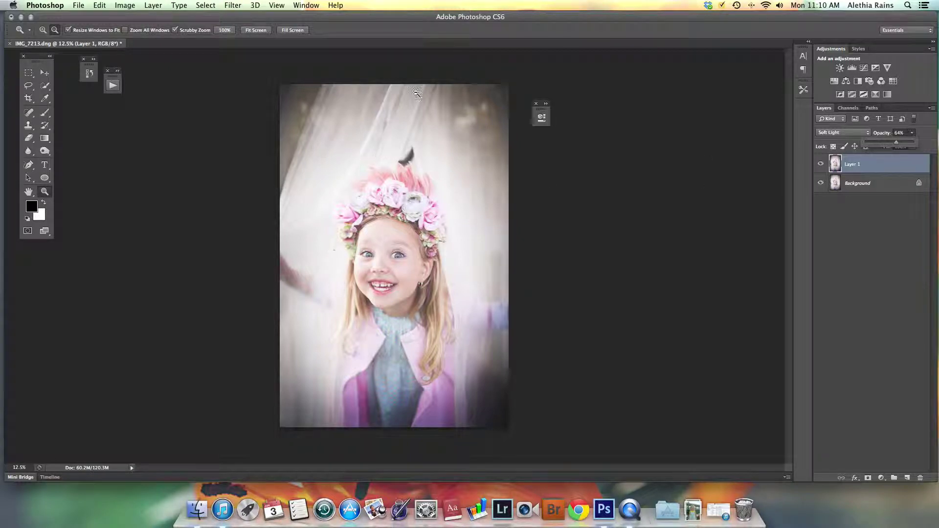
left_click(932, 109)
left_click(736, 309)
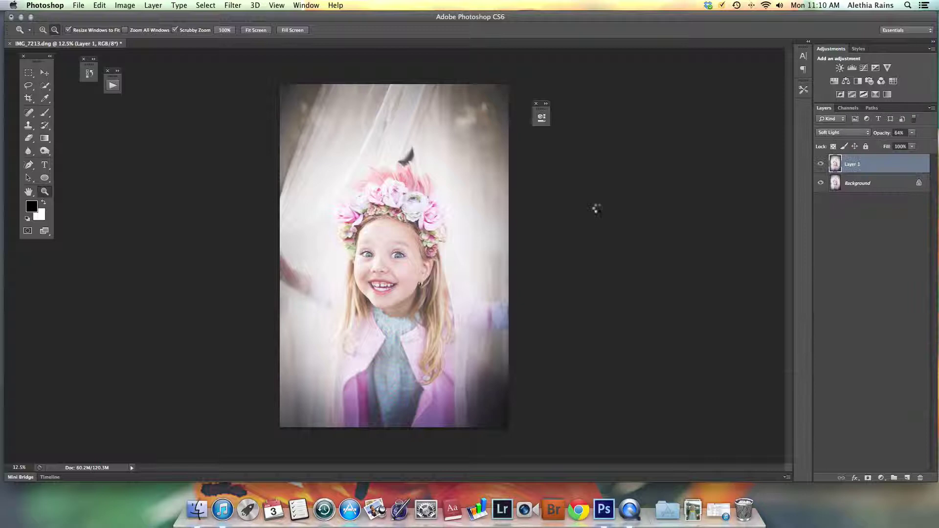
key("super+e")
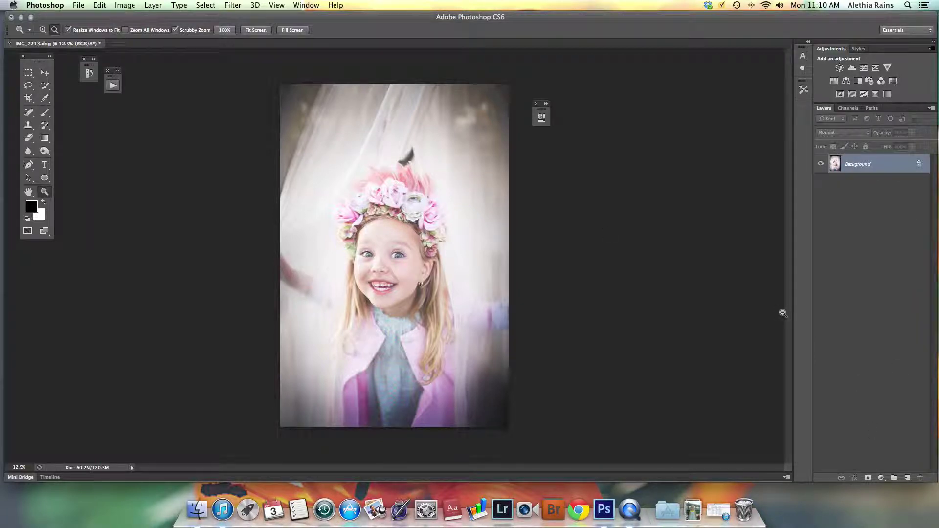
Try blend modes such as Pin Light, Vivid Light and Lighten on a duplicate of the background, and delete the duplicate
key("super+j")
left_click(864, 132)
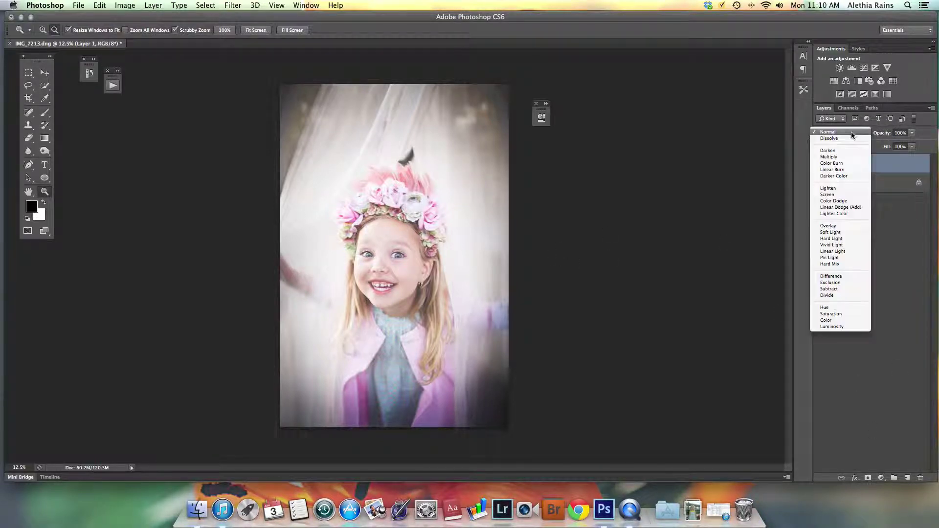
left_click(832, 258)
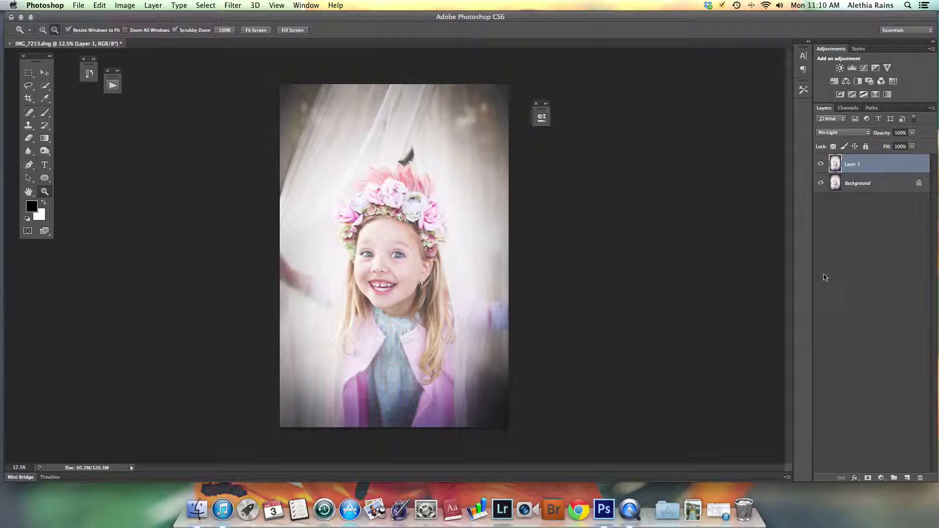
left_click(824, 134)
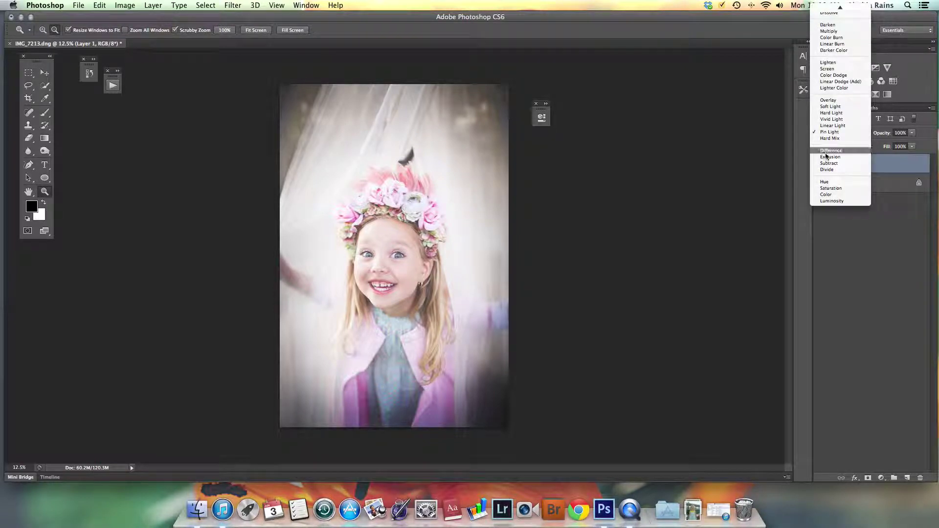
left_click(831, 119)
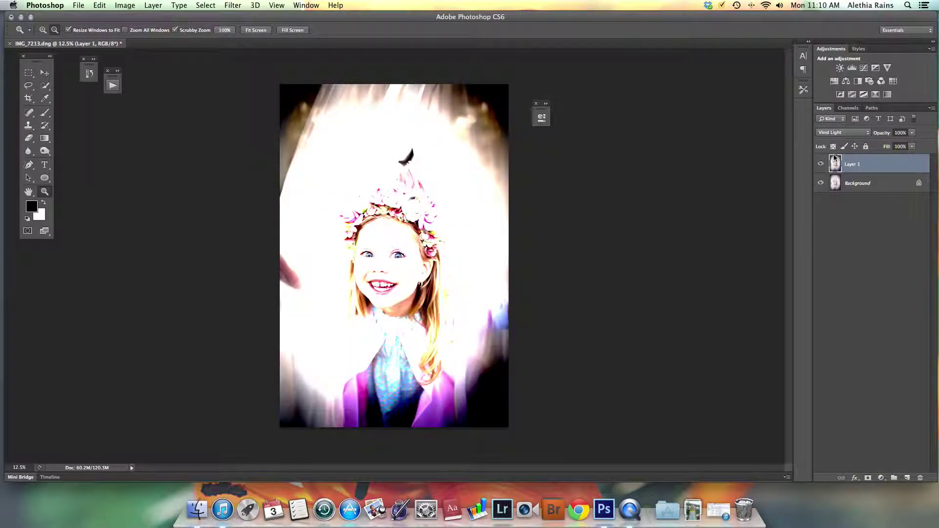
left_click(832, 134)
left_click(832, 112)
left_click(824, 135)
left_click(832, 95)
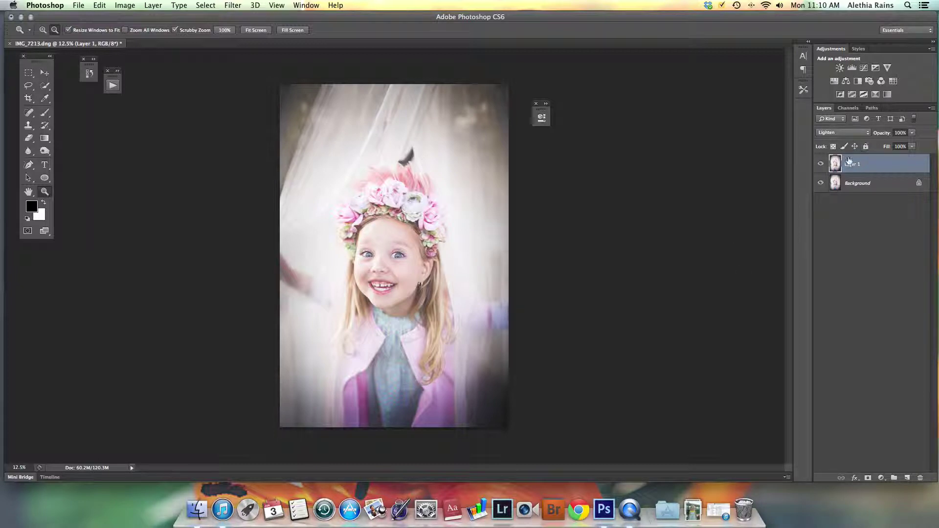
left_click(820, 163)
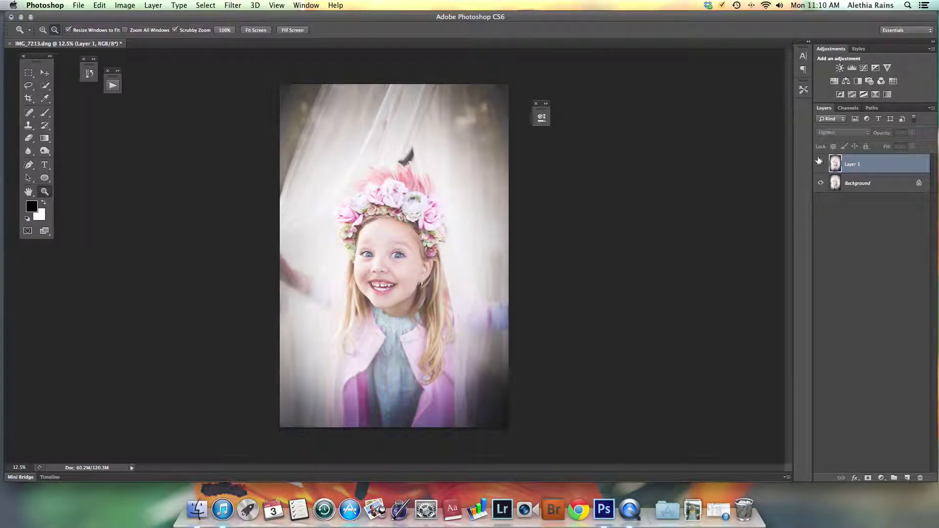
left_click(821, 164)
left_click(821, 164)
key("Delete")
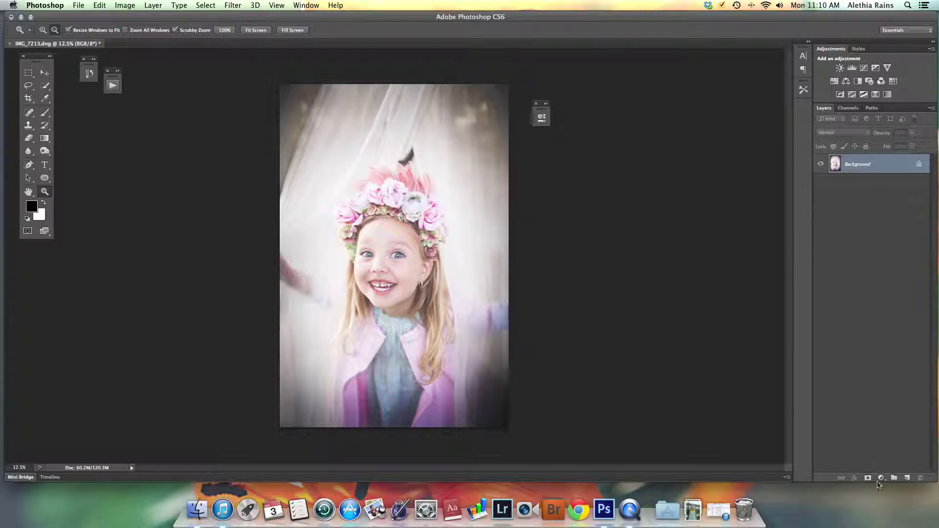
Try a Solid Color fill layer in #504747 set to Lighten at 60% opacity, and delete it
left_click(881, 478)
left_click(893, 345)
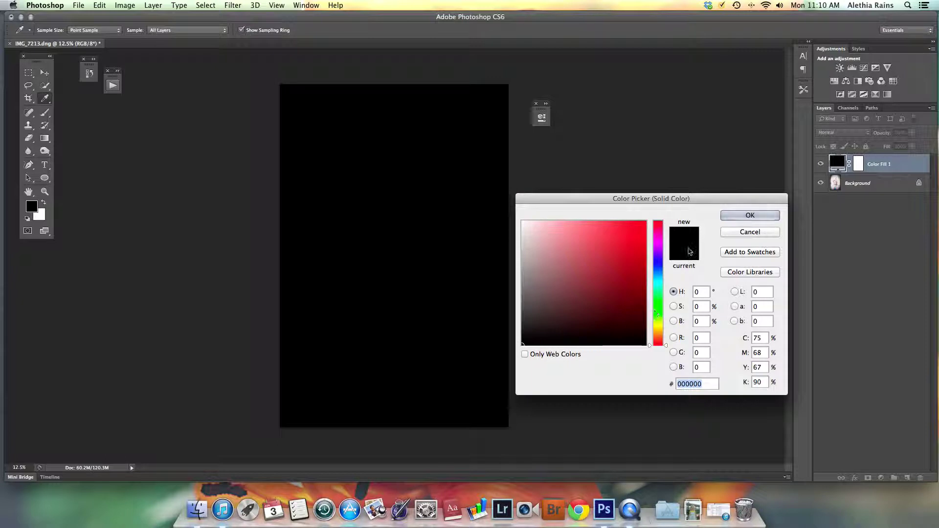
left_click(535, 306)
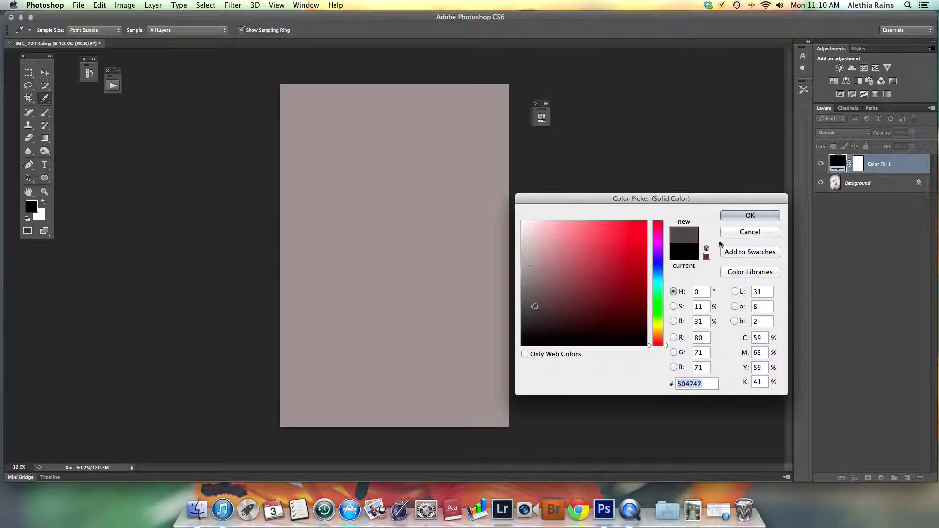
left_click(747, 219)
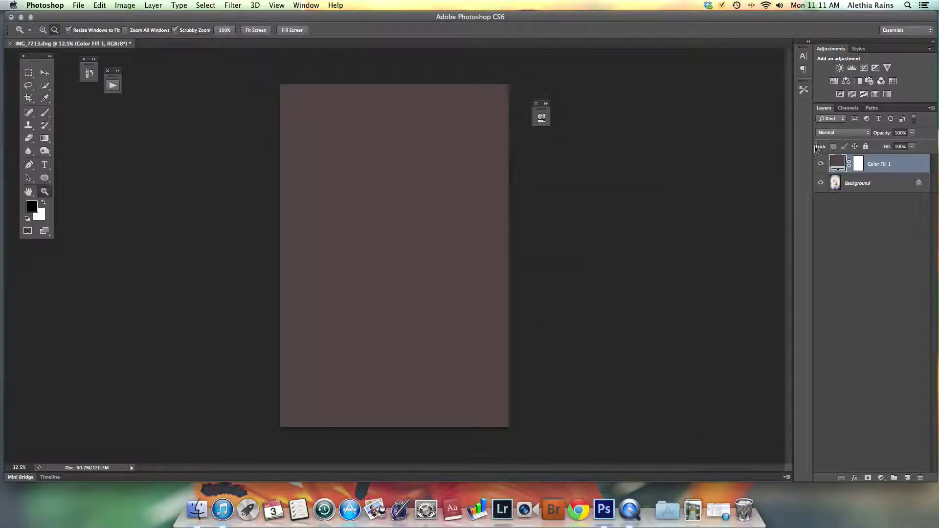
left_click(829, 133)
left_click(829, 188)
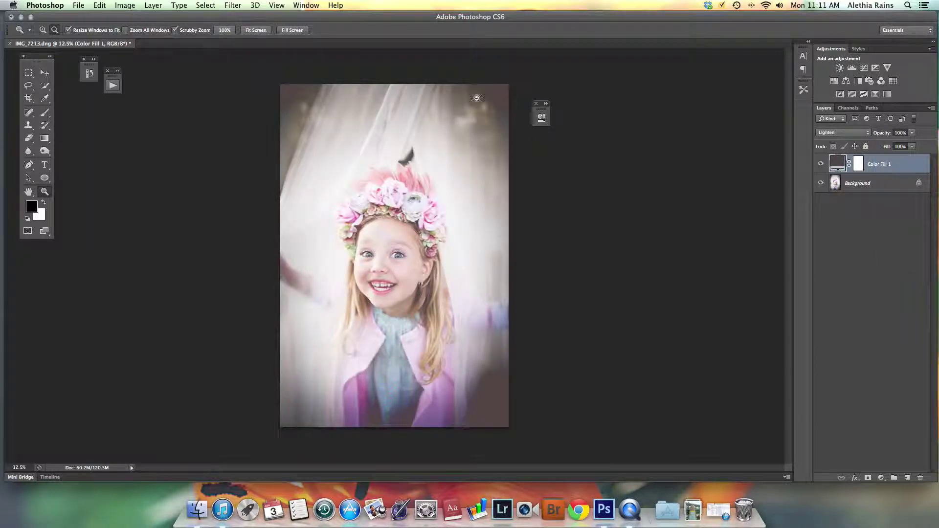
left_click(912, 132)
left_click_drag(914, 143, 895, 142)
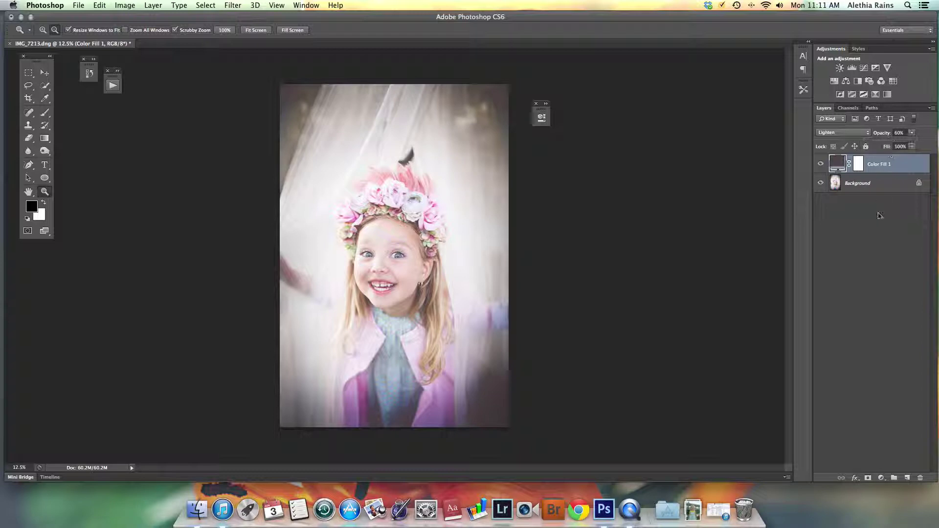
key("BackSpace")
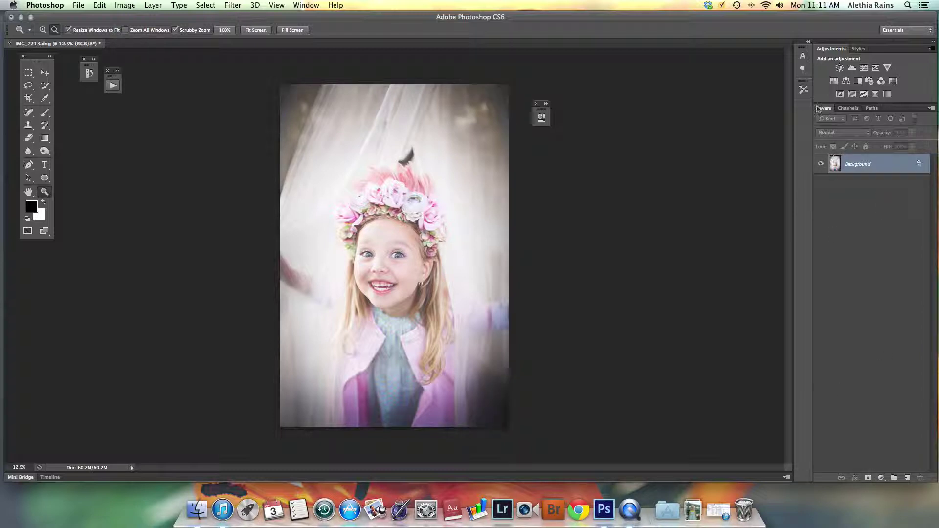
Load the image's light tones from the channels as a selection and add a light pink Solid Color fill layer masked by it
left_click(848, 108)
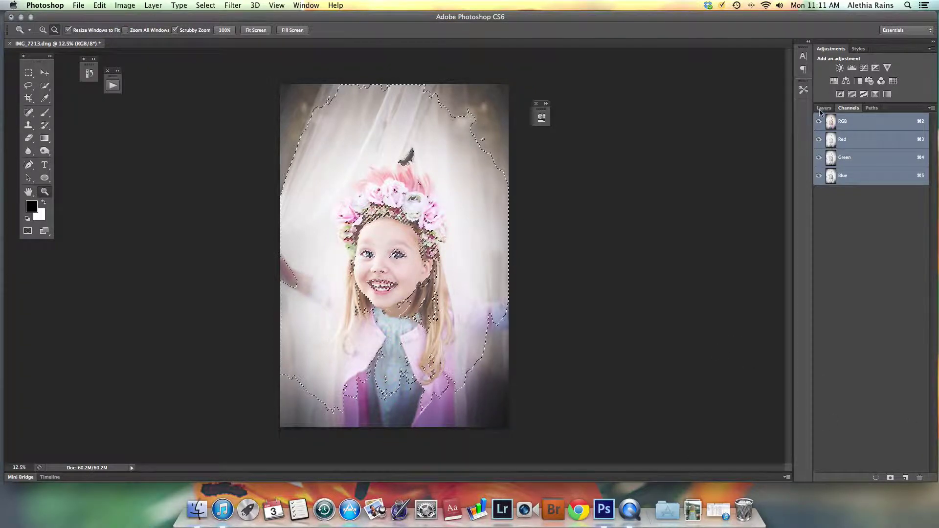
key("F7")
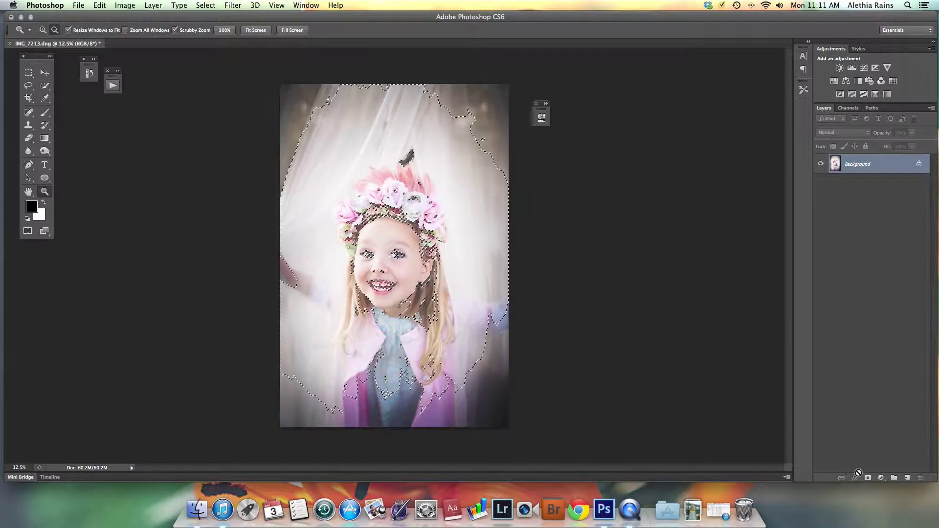
left_click(881, 478)
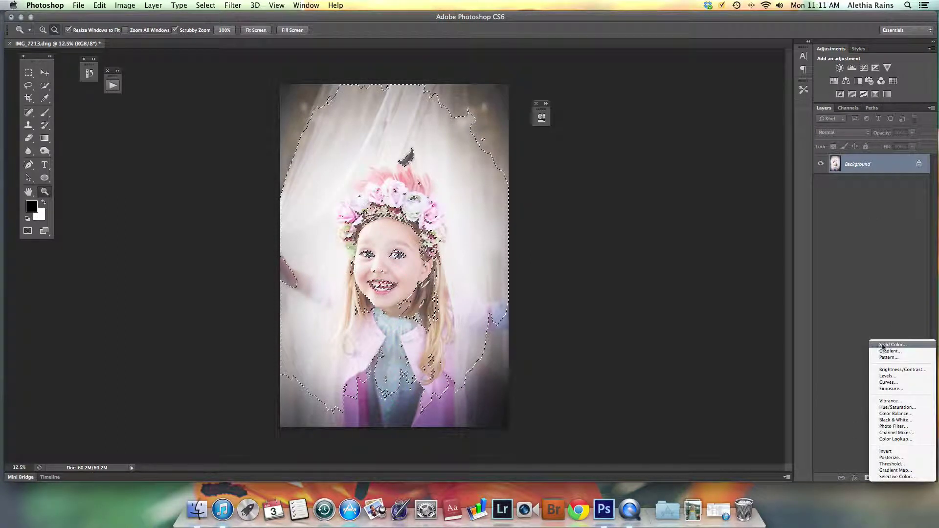
left_click(884, 345)
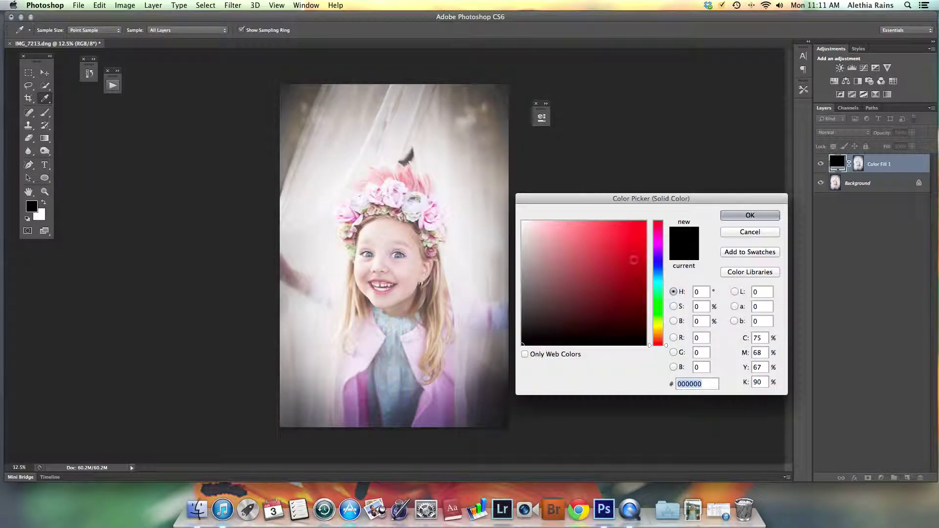
left_click(537, 279)
left_click(544, 253)
left_click(750, 215)
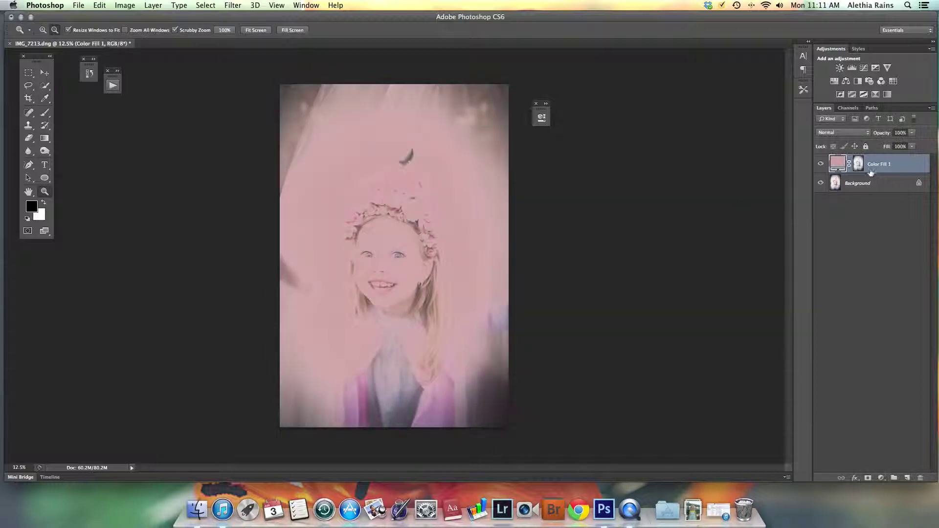
Set the pink fill layer to Lighten at 49% opacity and take a history snapshot of the result
left_click(841, 132)
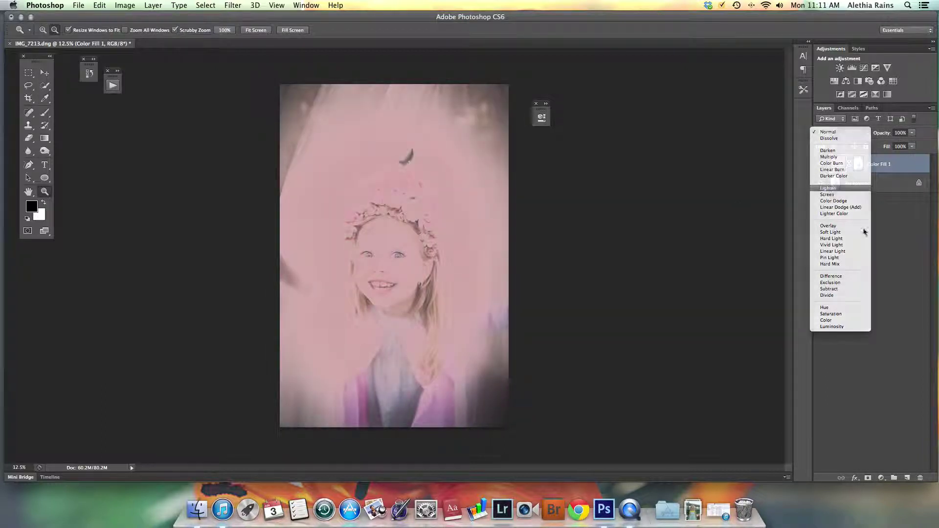
left_click(834, 192)
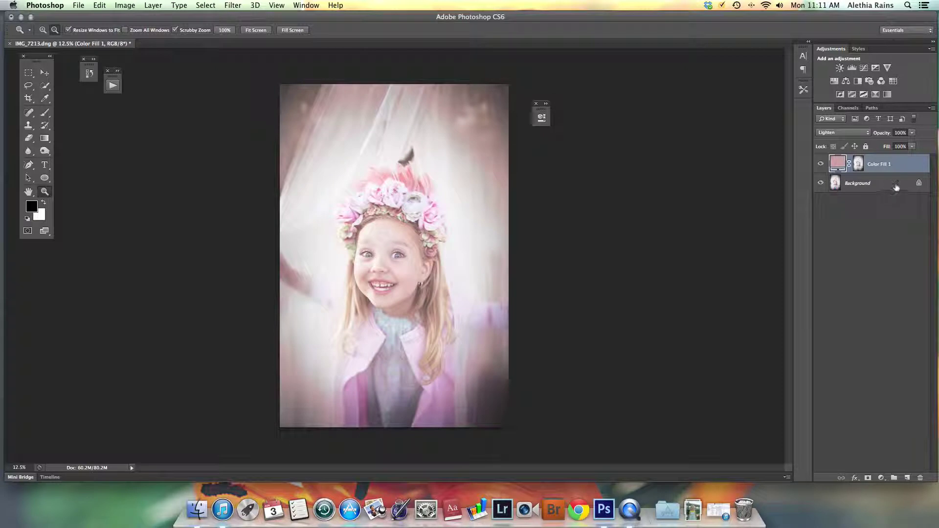
left_click_drag(914, 134, 895, 143)
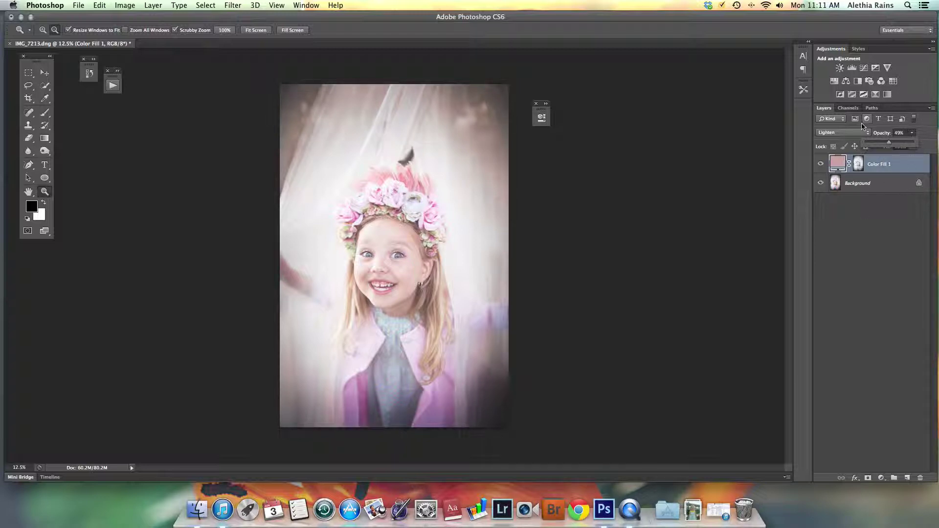
left_click(89, 73)
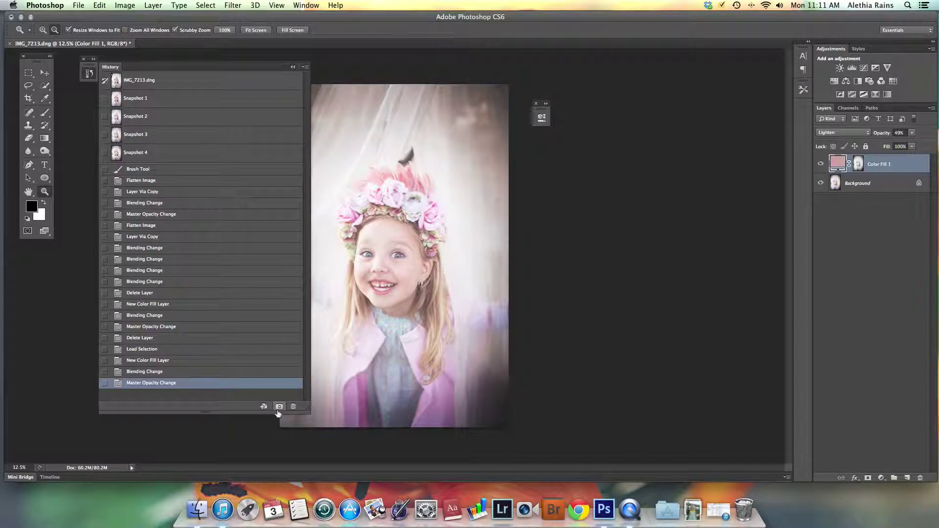
left_click(279, 406)
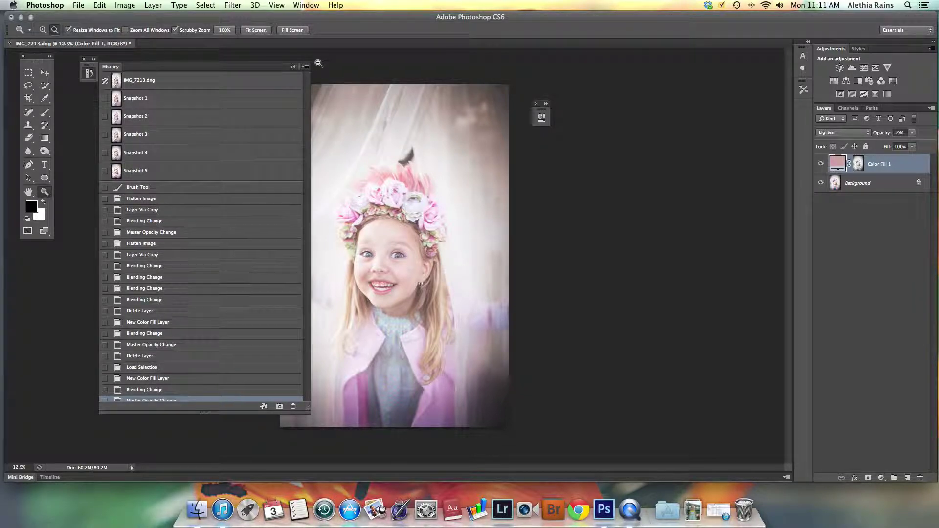
Flatten the image with its pink fill layer and take a history snapshot of the flattened result
left_click(293, 67)
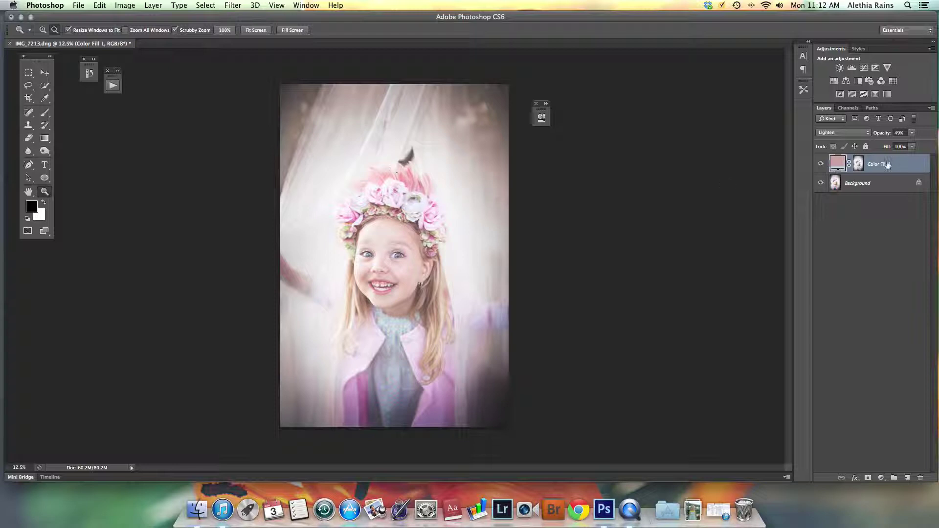
left_click(932, 108)
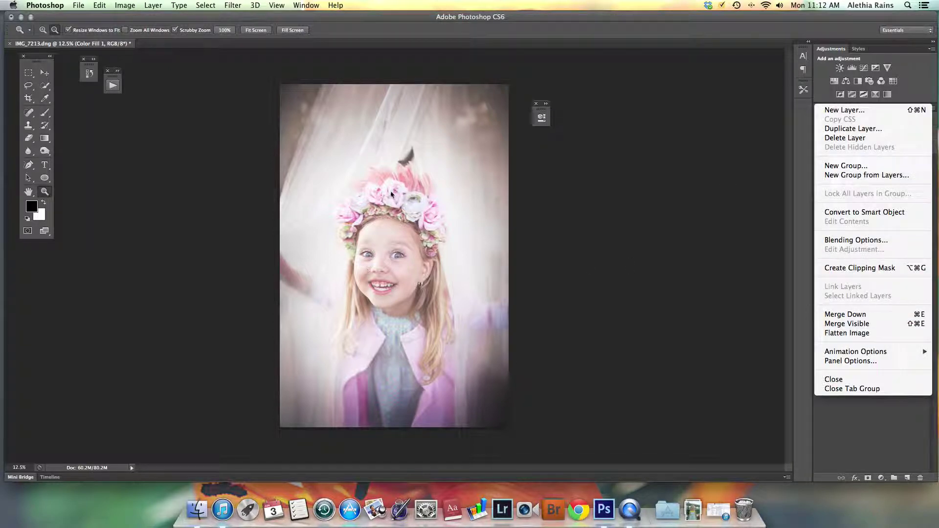
left_click(850, 334)
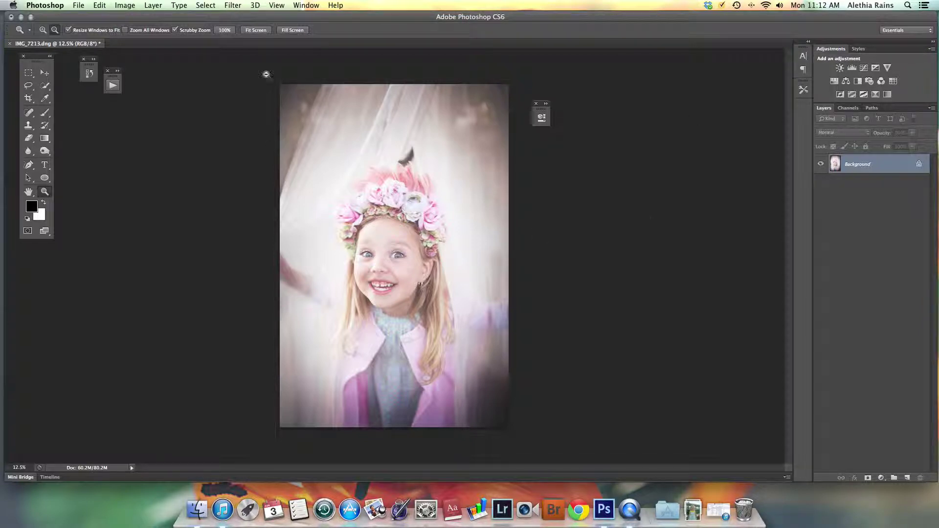
left_click(89, 73)
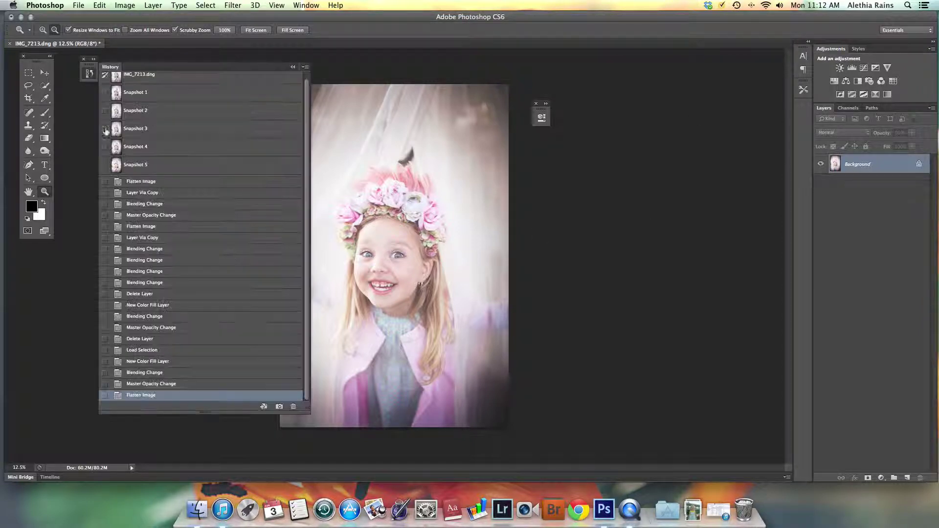
left_click(278, 405)
Compare the original IMG_7213.dng history state with the latest snapshot twice, ending on the latest snapshot
left_click(154, 80)
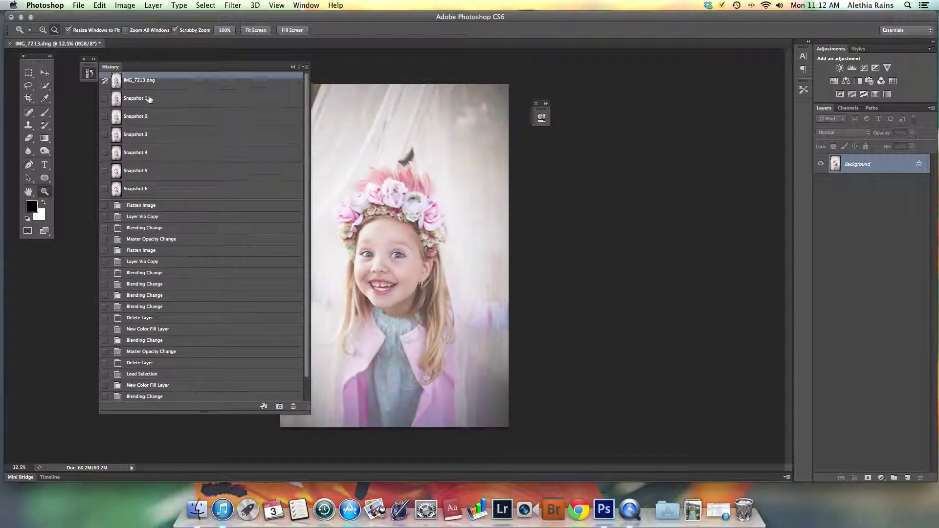
left_click_drag(232, 67, 196, 69)
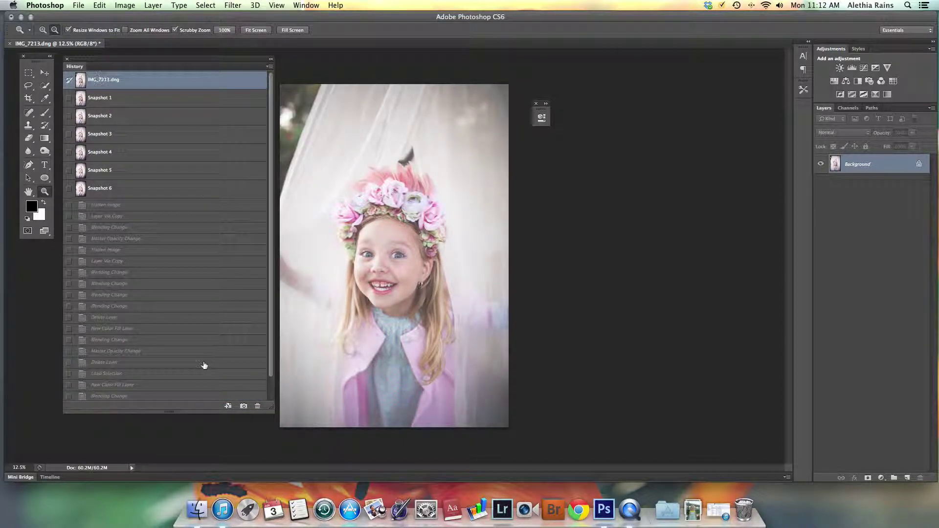
left_click(97, 190)
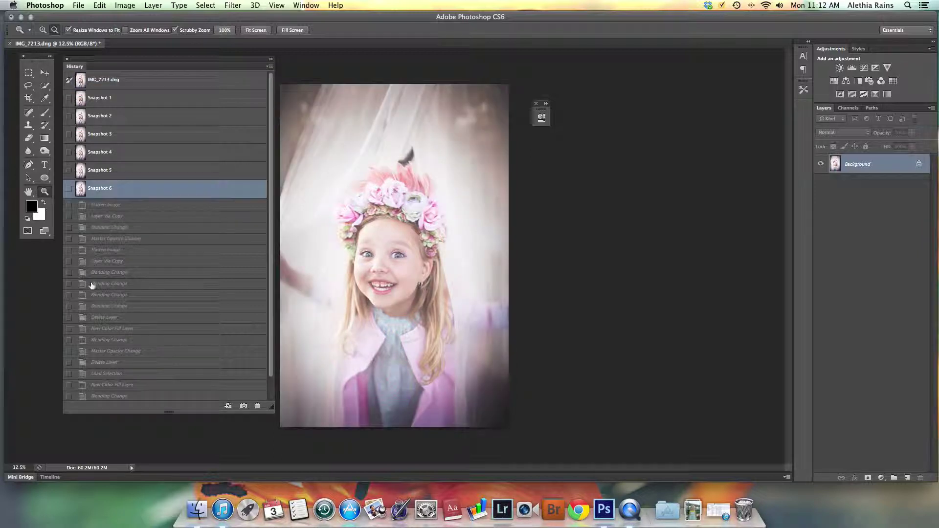
left_click(166, 81)
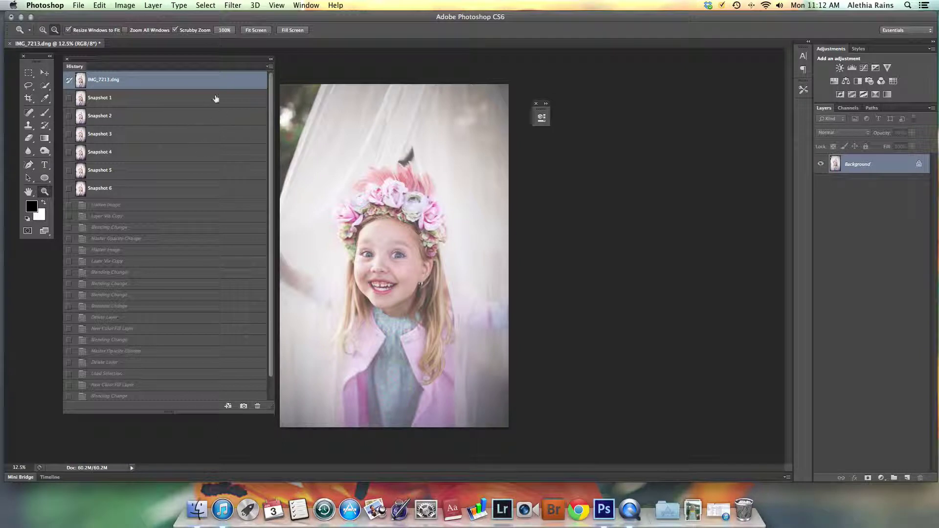
left_click(98, 193)
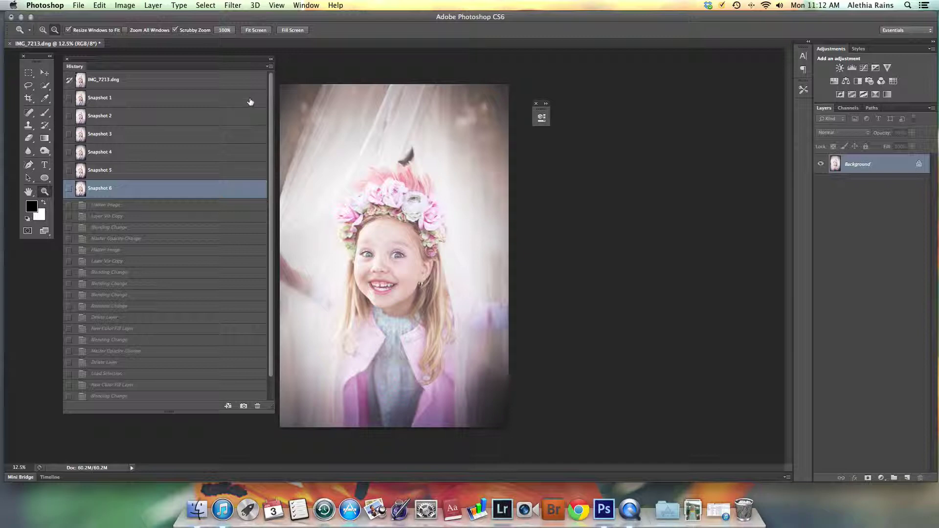
left_click(272, 55, "alt")
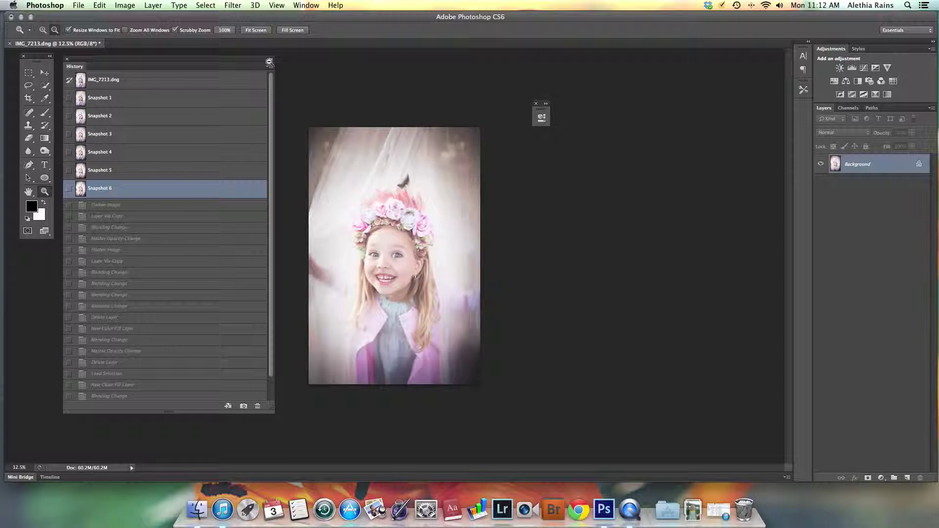